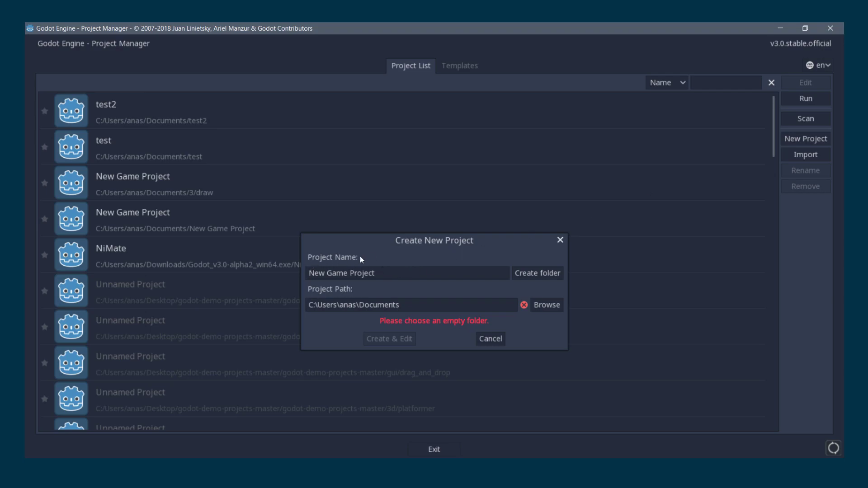
Create the SubwayTutorial project in its own new folder and open it for editing.
type("Subway")
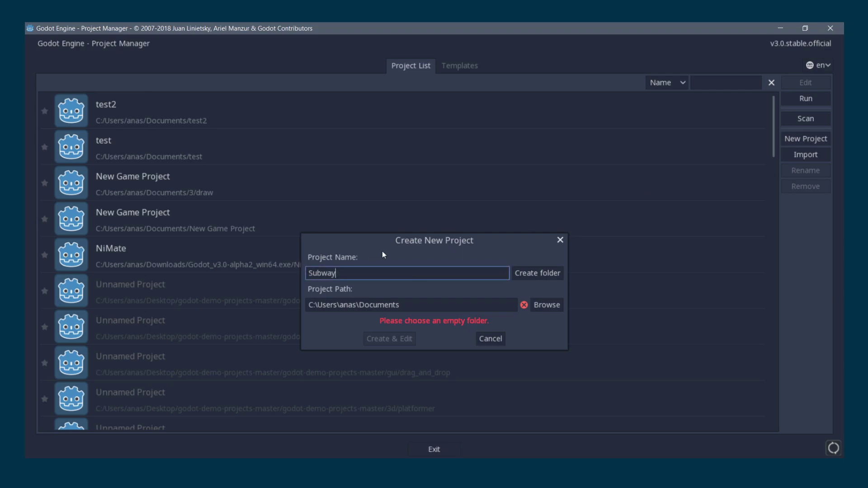
type("Tutorial")
left_click(544, 281)
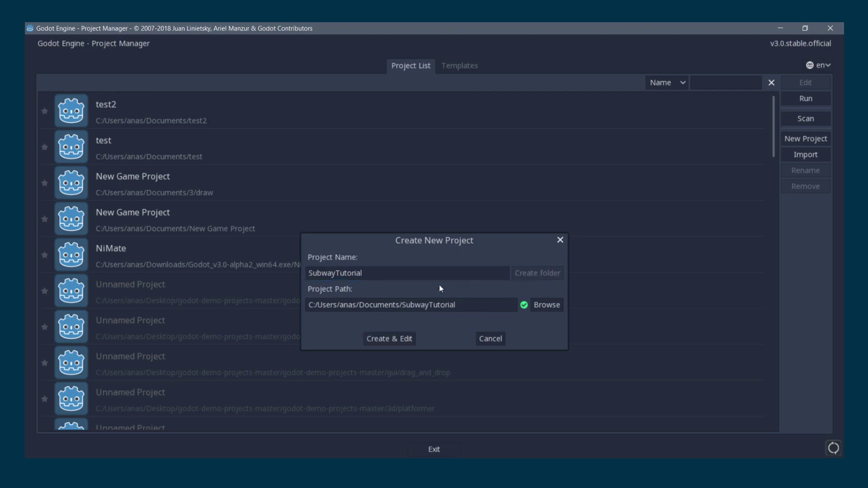
left_click(390, 339)
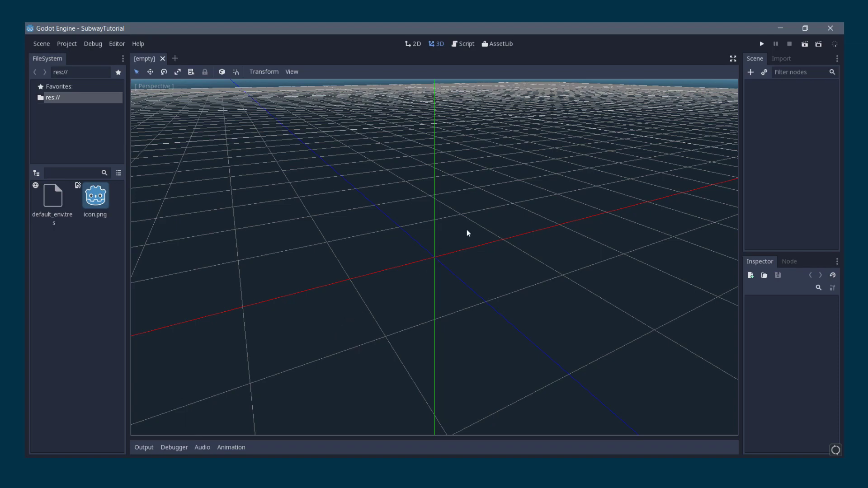
Add a KinematicBody as the scene's root node.
left_click(751, 73)
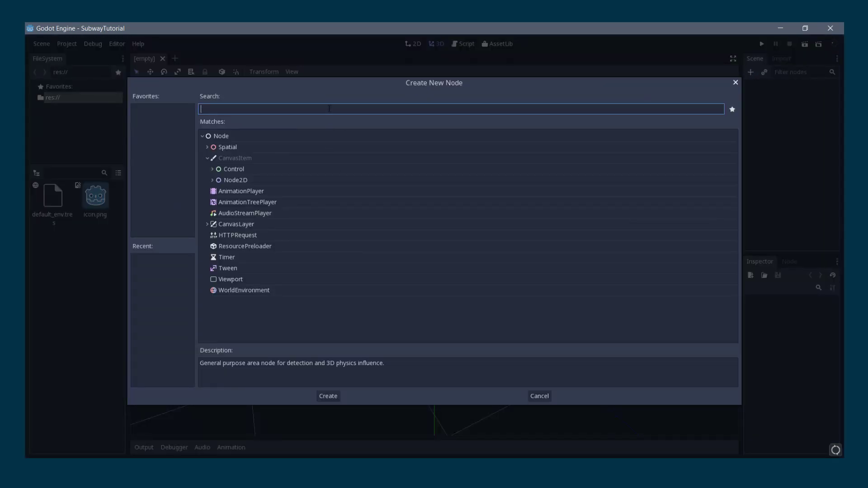
type("kine")
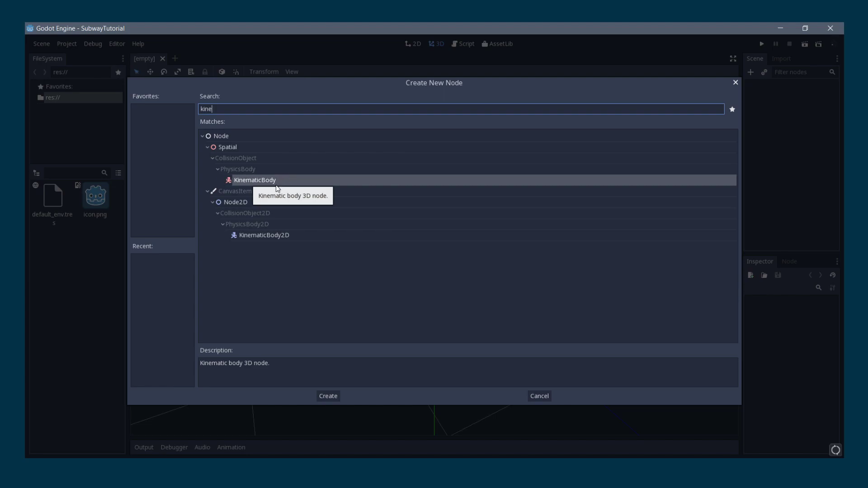
double_click(320, 179)
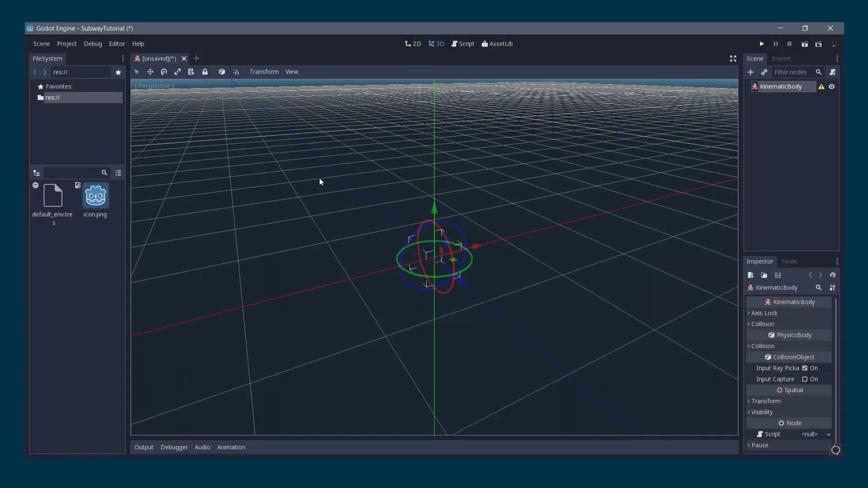
Add a CollisionShape child under the KinematicBody.
mouse_move(788, 86)
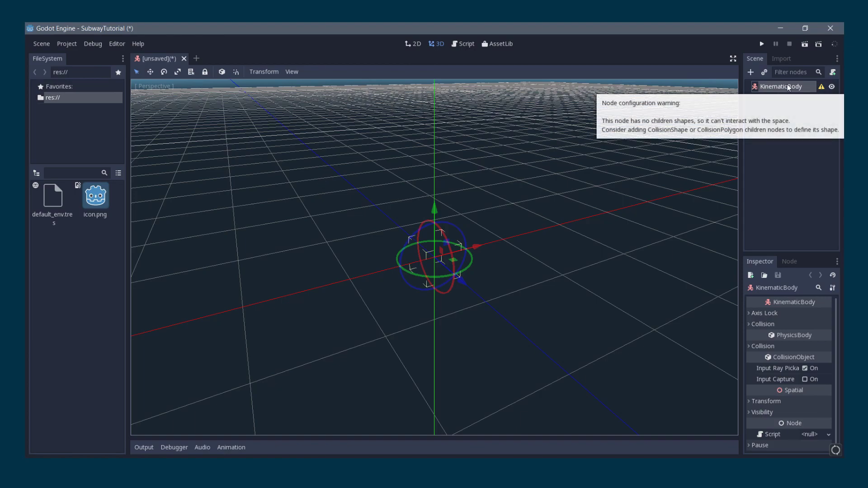
right_click(770, 86)
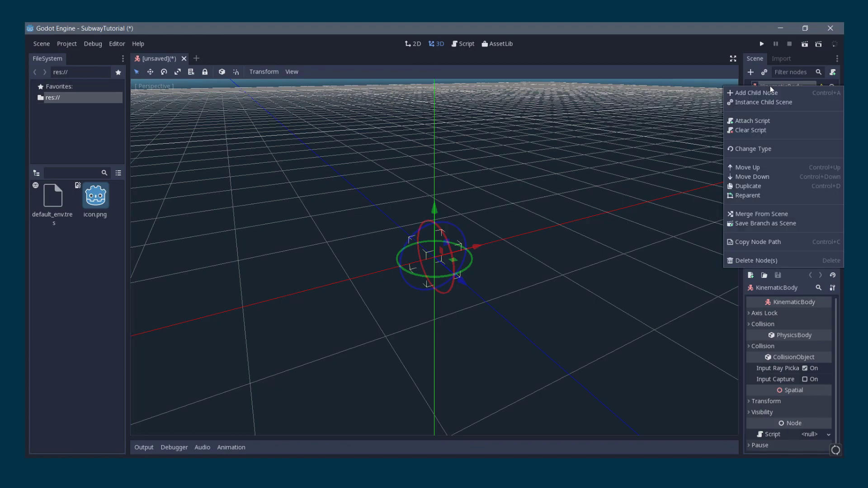
left_click(772, 93)
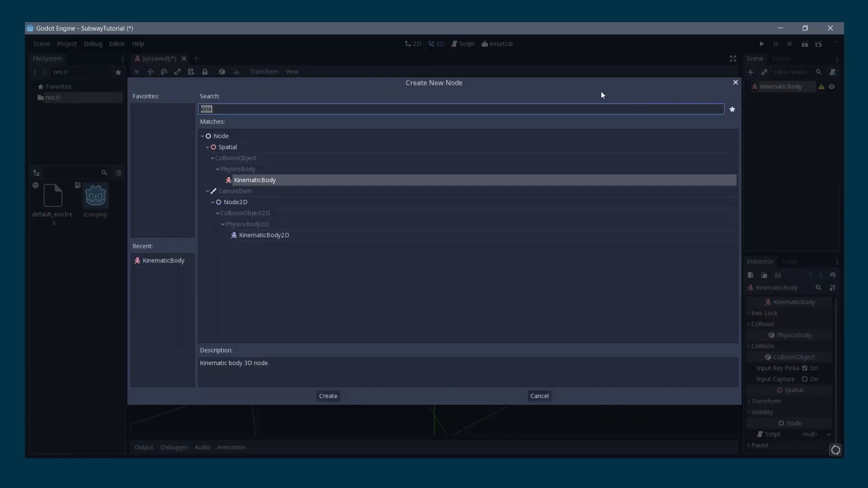
type("collis")
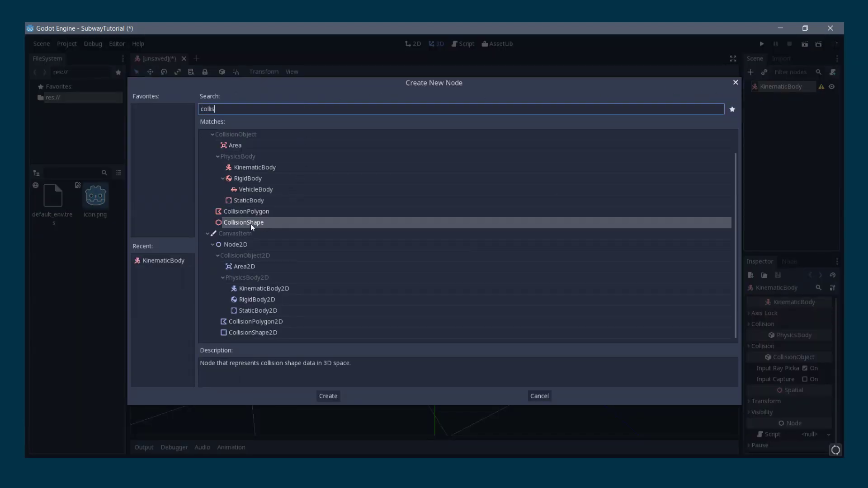
double_click(251, 224)
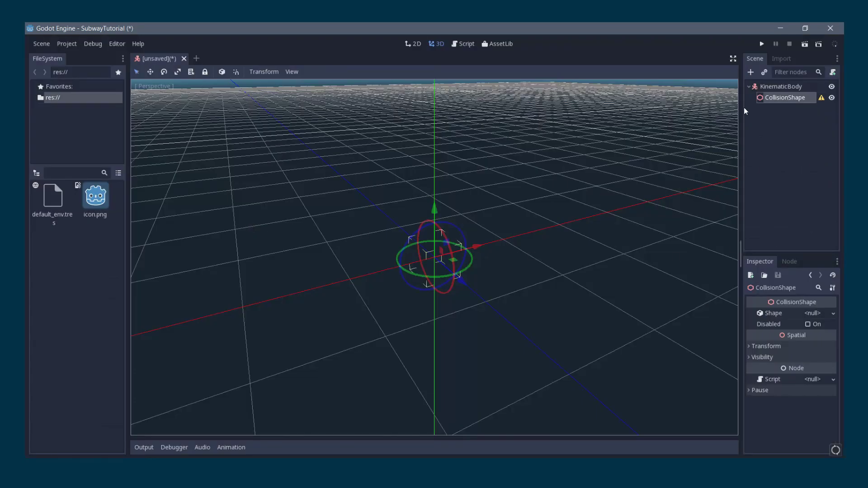
Create the scenes and scripts folders at the project root.
mouse_move(822, 100)
right_click(71, 257)
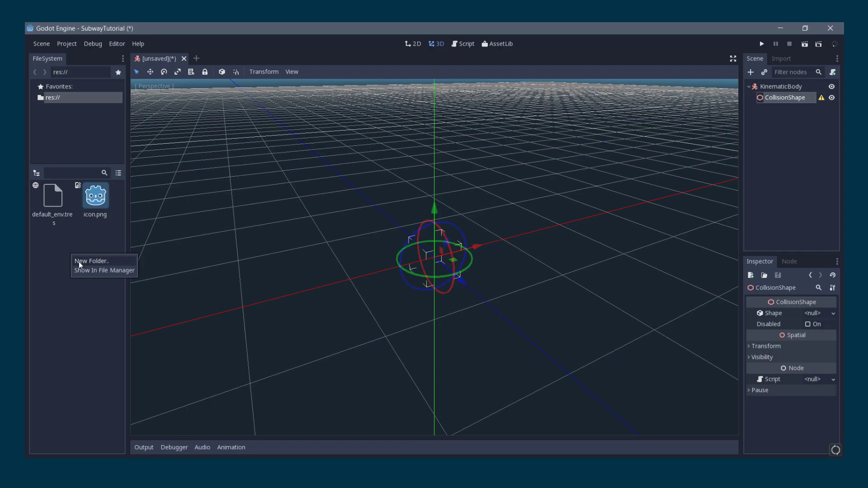
left_click(79, 263)
type("scenes")
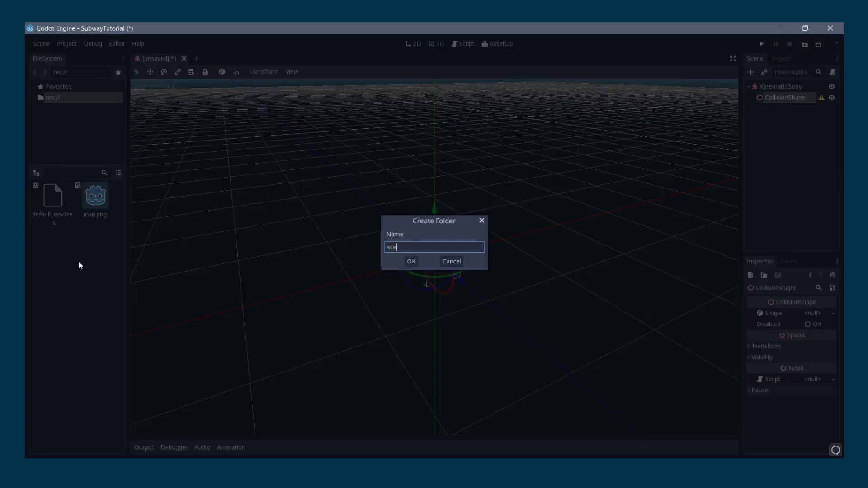
left_click(411, 262)
right_click(87, 264)
left_click(97, 271)
type("scripts")
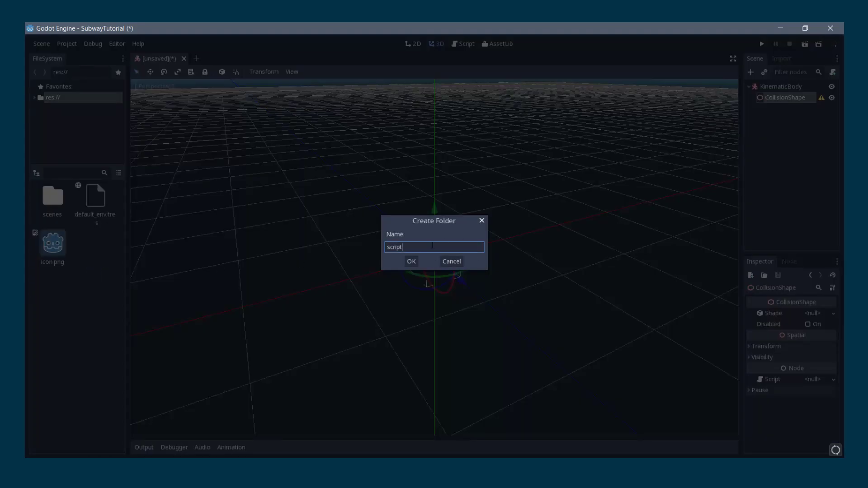
left_click(411, 261)
Create the assets folder, correcting a typo in its name.
right_click(59, 343)
left_click(72, 348)
type("asste")
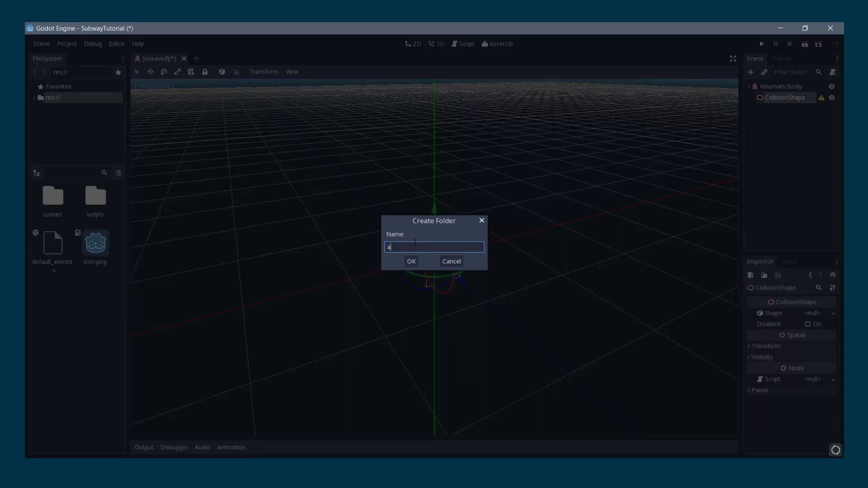
key("BackSpace")
key("BackSpace")
type("ets")
left_click(411, 261)
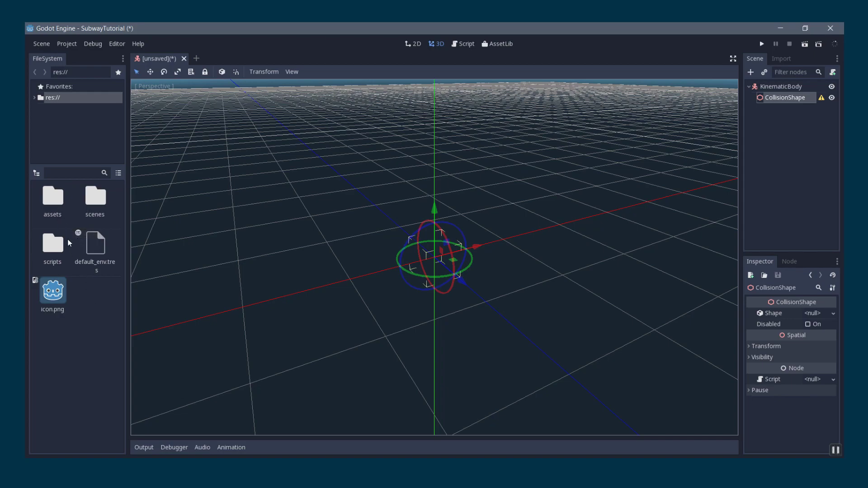
Create a character folder inside assets.
double_click(53, 195)
left_click_drag(54, 196, 49, 166)
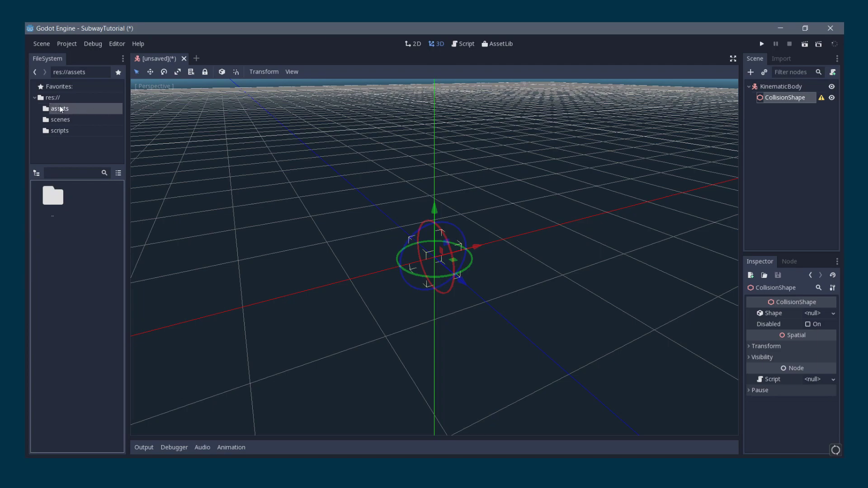
right_click(69, 241)
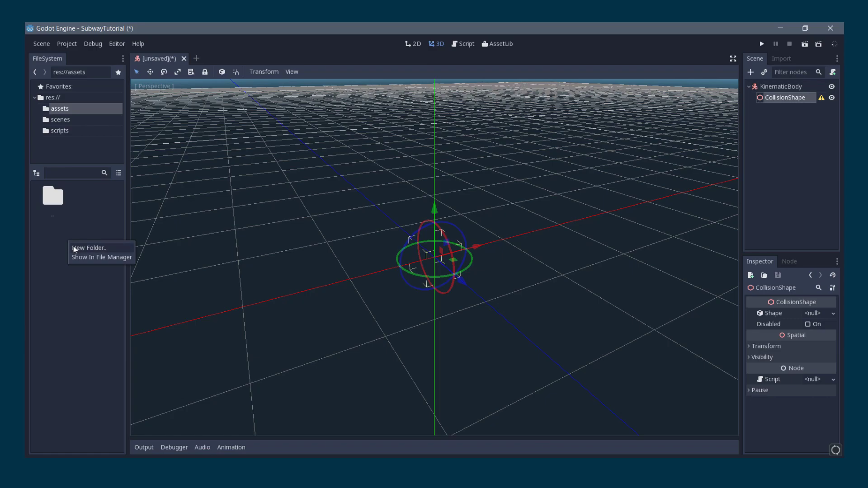
left_click(74, 249)
type("character")
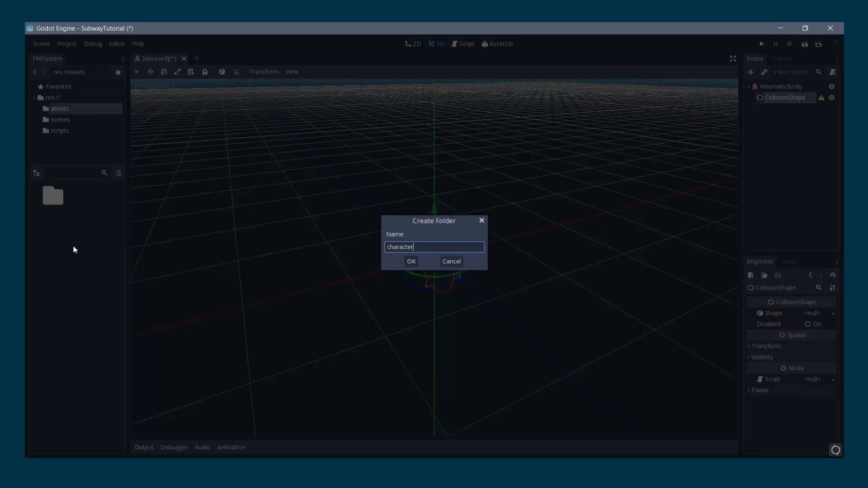
left_click(411, 262)
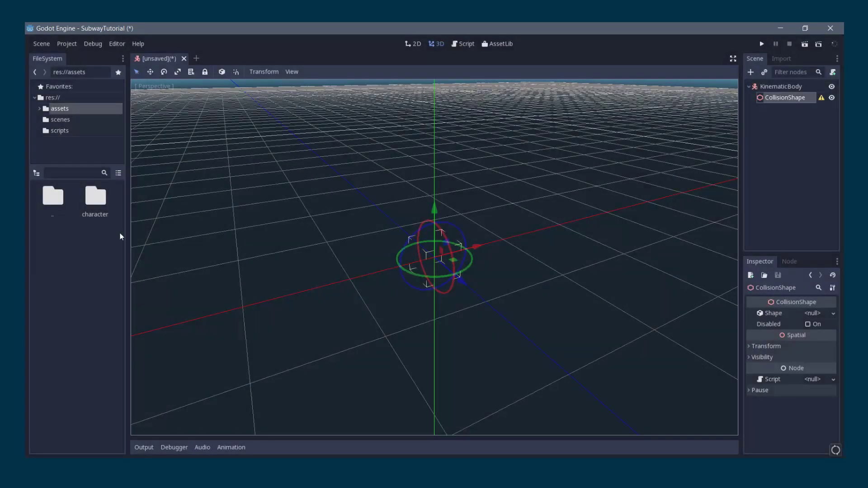
Create animations and textures folders inside the character folder.
right_click(66, 264)
left_click(68, 248)
type("animations")
left_click(411, 261)
right_click(68, 259)
left_click(75, 262)
type("textures")
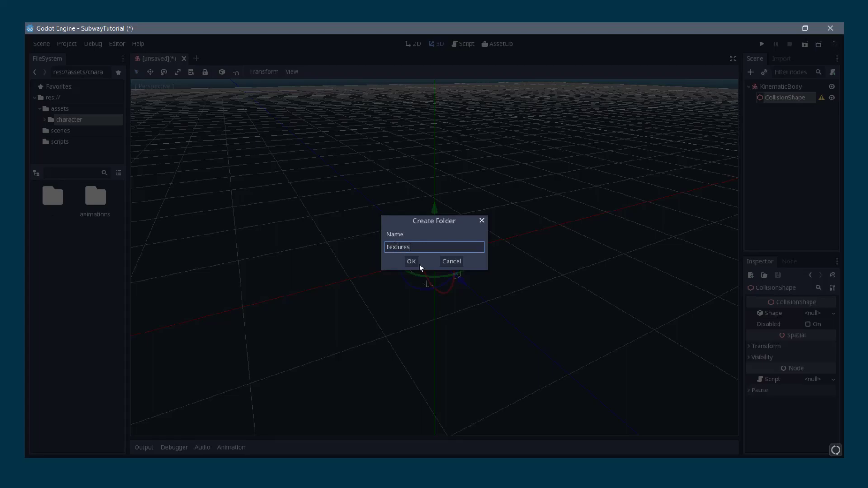
left_click(417, 263)
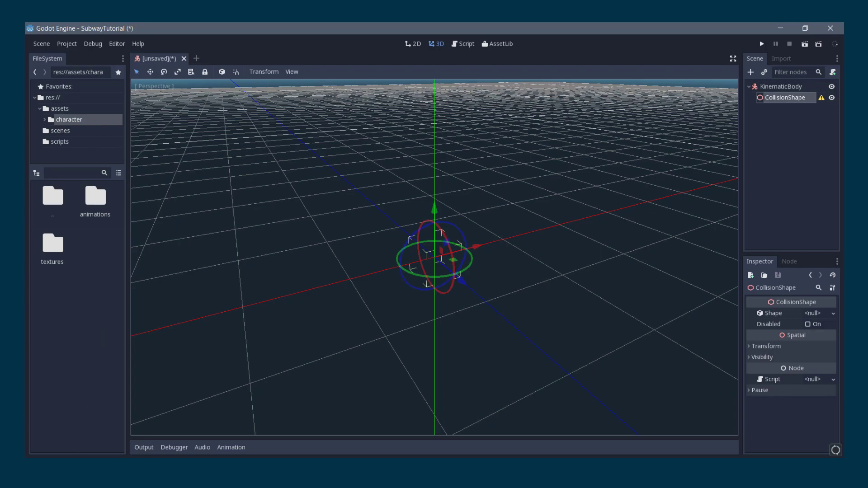
Extract the four downloaded zip archives into the Animations folder, replacing duplicate files.
left_click(104, 446)
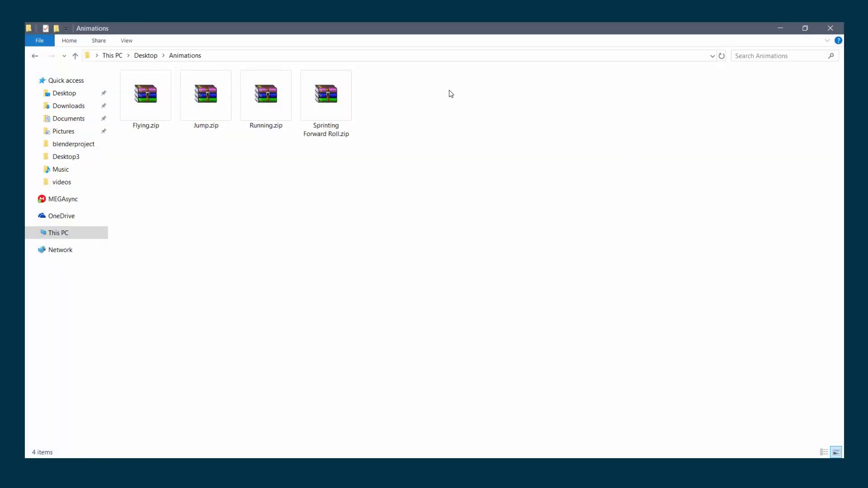
left_click_drag(440, 106, 142, 148)
right_click(153, 102)
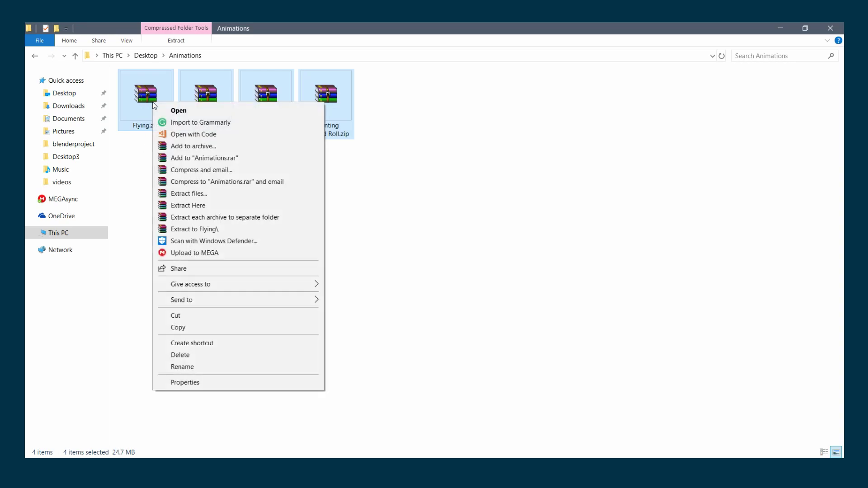
left_click(181, 207)
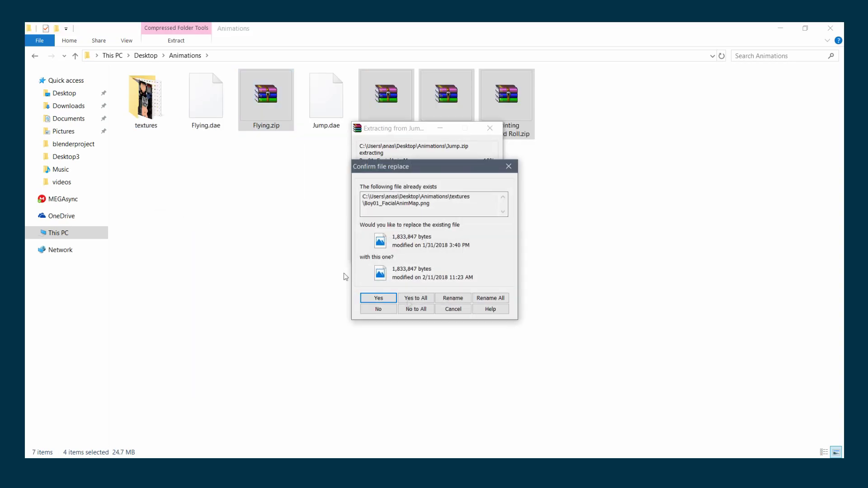
left_click(409, 302)
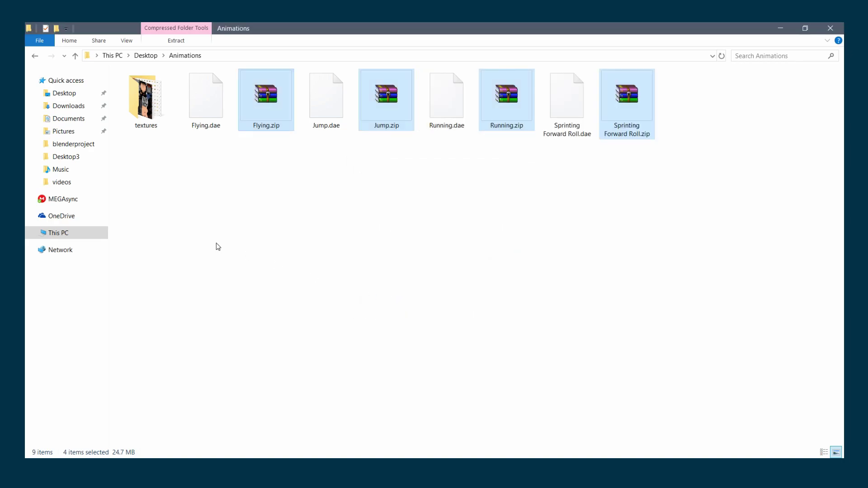
left_click(218, 245)
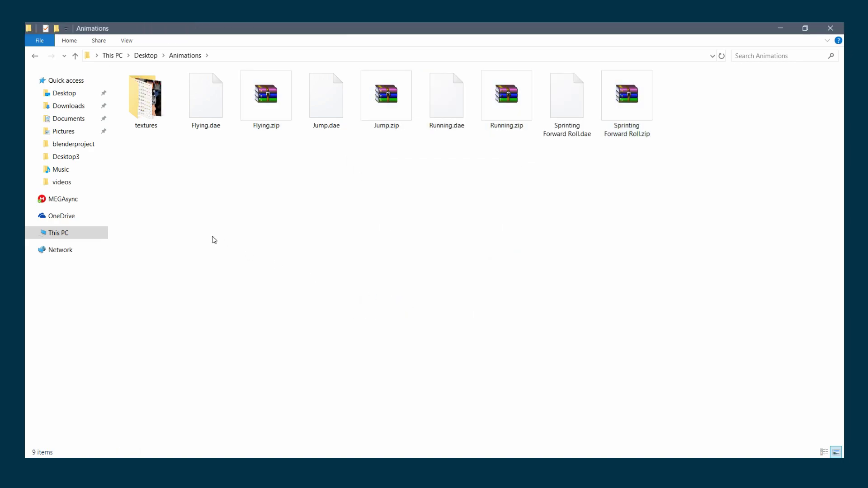
Drag the four Boy01 texture images into res://assets/character/textures.
double_click(146, 97)
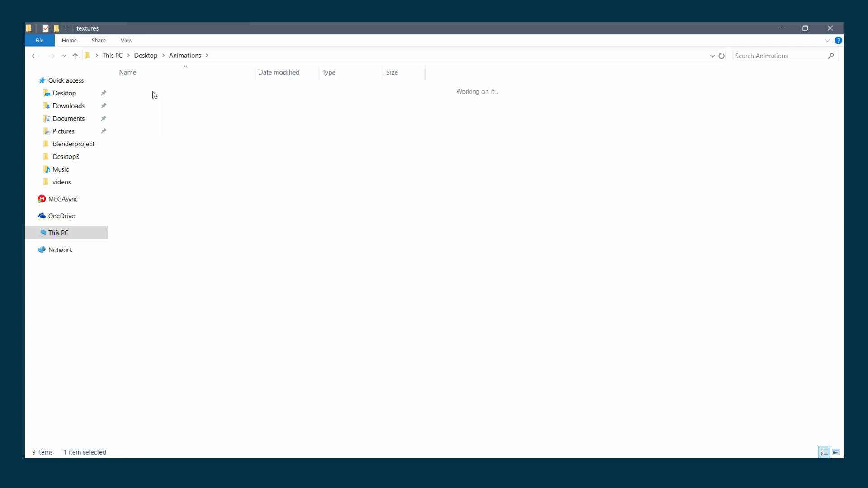
left_click_drag(513, 241, 149, 74)
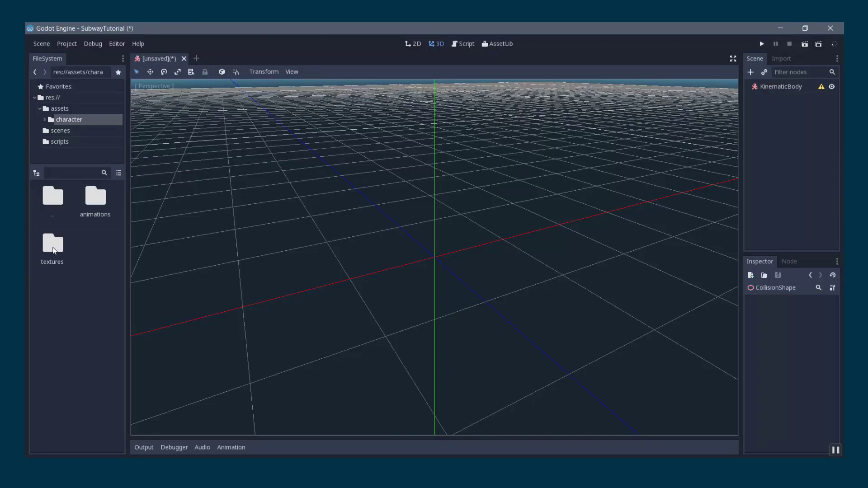
double_click(53, 249)
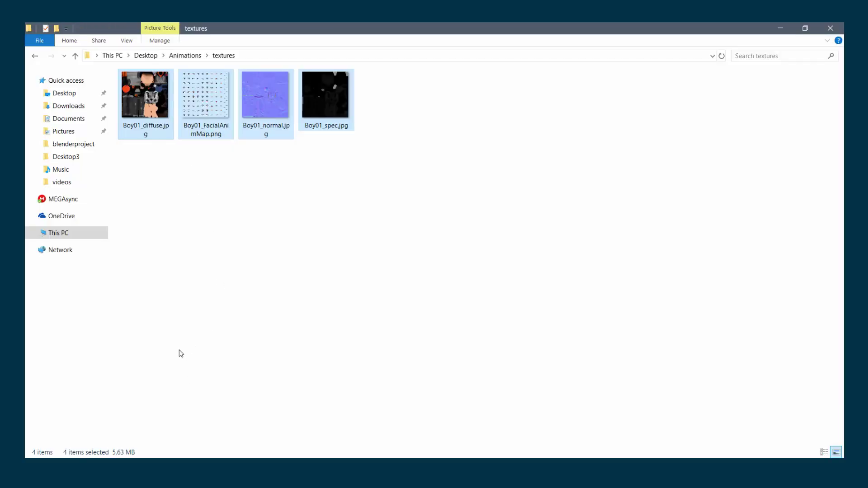
left_click_drag(154, 109, 305, 289)
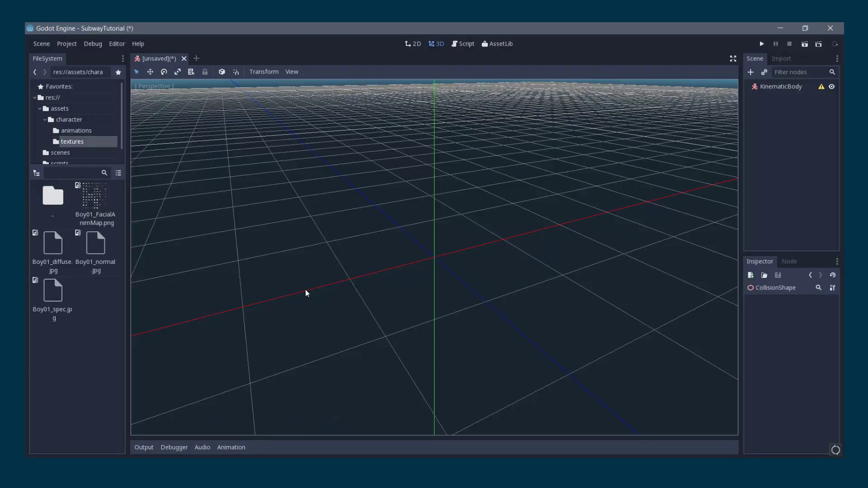
Drag Running.dae from the Animations folder into the project's character folder and select it.
left_click(82, 120)
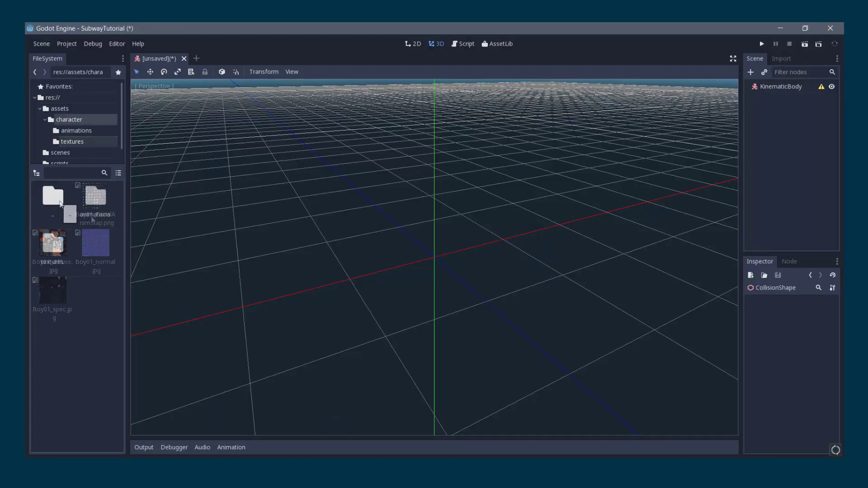
key("alt+Tab")
left_click(185, 55)
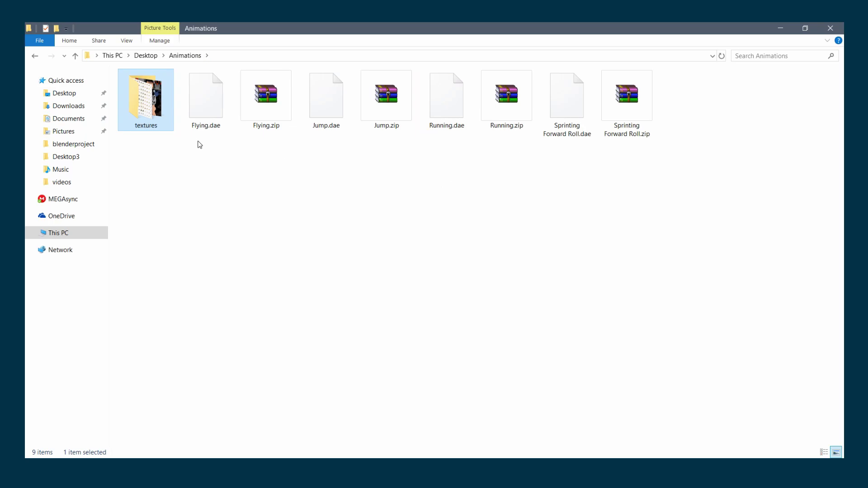
left_click(453, 108)
left_click_drag(450, 88, 84, 300)
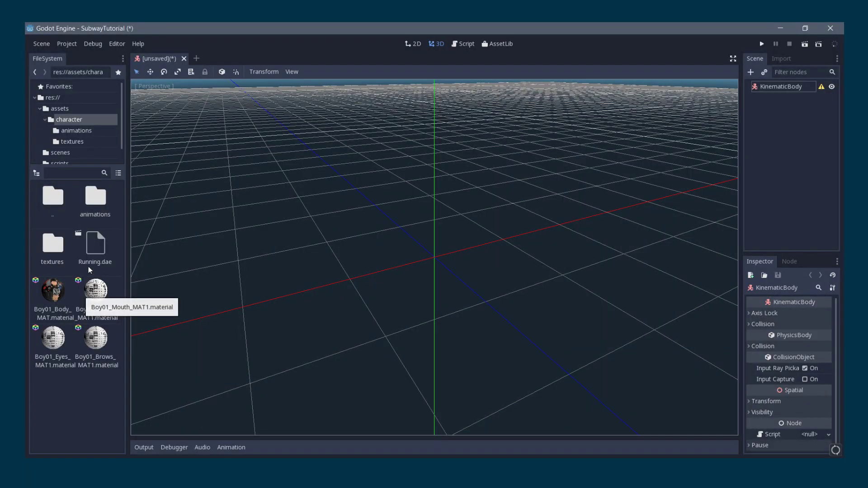
left_click(84, 247)
left_click(86, 249)
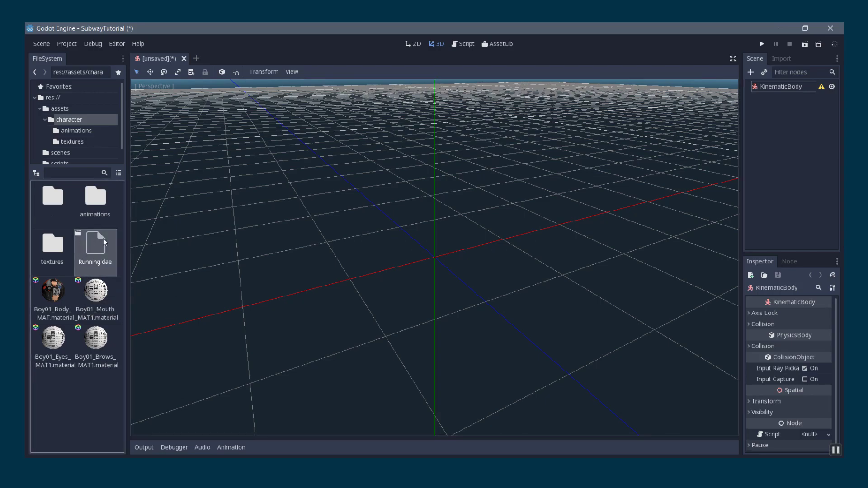
Open Running.dae as a New Inherited scene and inspect the textured boy character.
double_click(93, 248)
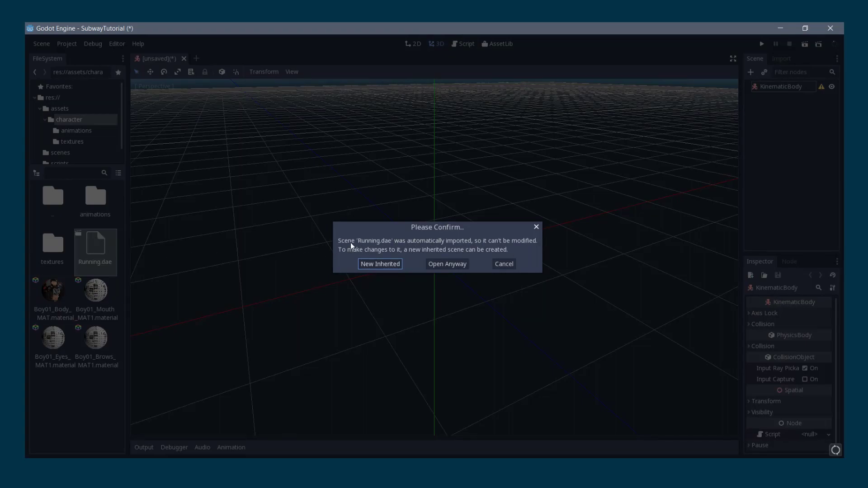
left_click(363, 265)
scroll(362, 231, "down", 3)
scroll(365, 225, "up", 4)
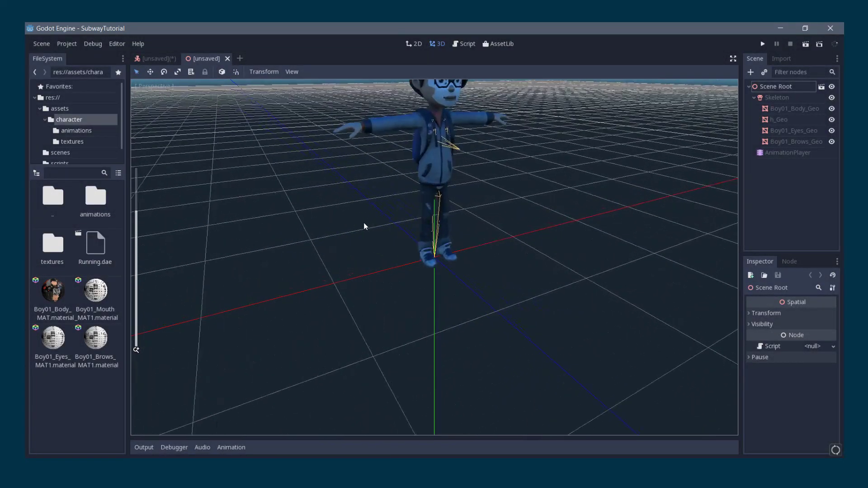
scroll(364, 222, "down", 3)
middle_click_drag(363, 222, 365, 262, "shift")
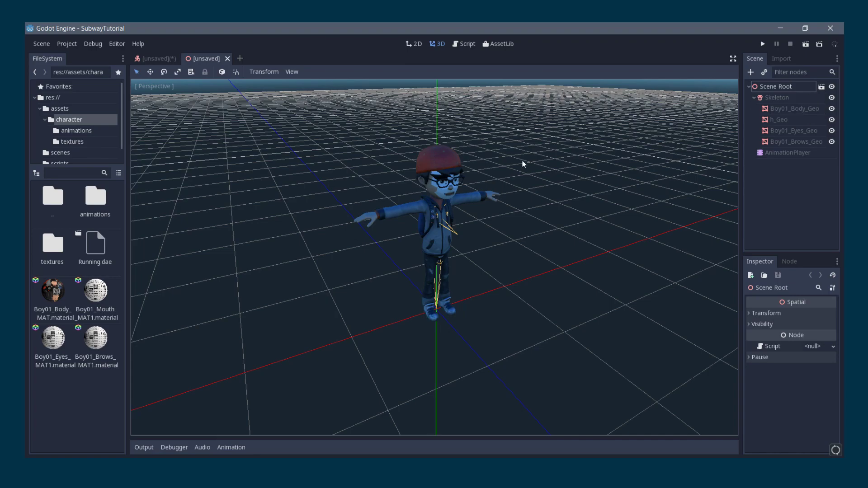
scroll(542, 155, "up", 3)
middle_click_drag(487, 148, 473, 192)
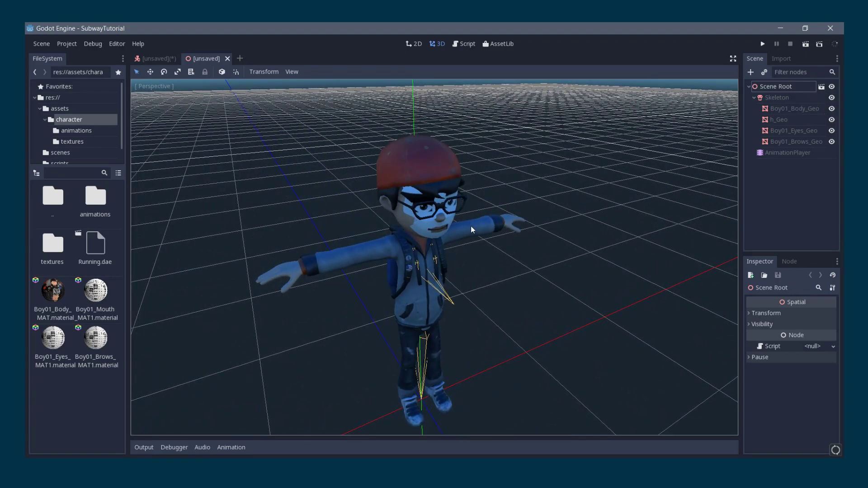
scroll(392, 244, "down", 1)
scroll(445, 193, "up", 4)
scroll(445, 193, "down", 3)
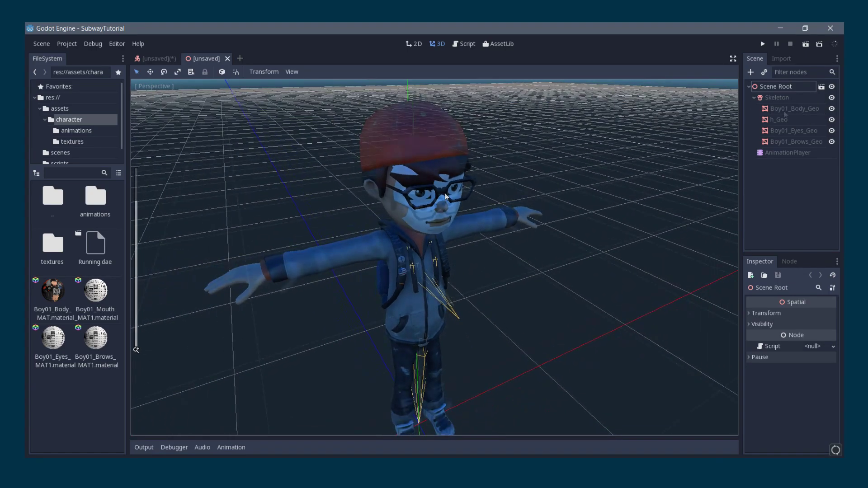
Turn on Transparent for the Boy01_Mouth material on the mouth mesh's first surface.
left_click(785, 108)
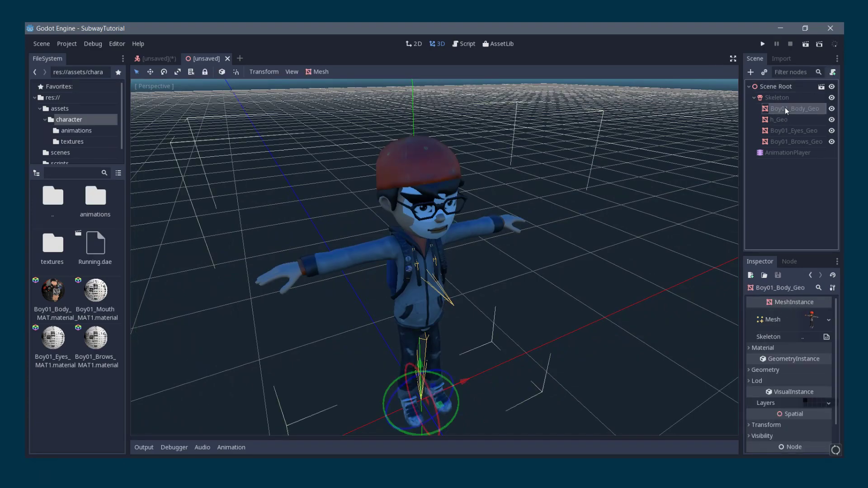
left_click(787, 117)
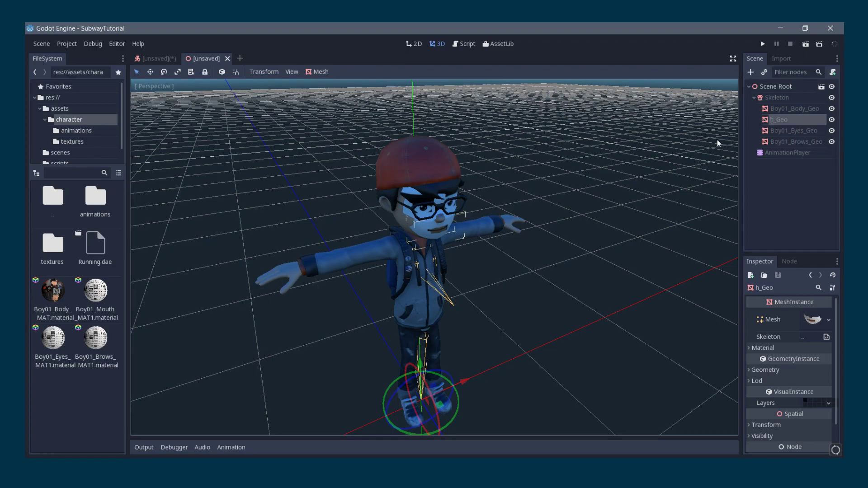
mouse_move(433, 241)
middle_mouse_down()
mouse_move(413, 241)
mouse_move(430, 241)
middle_mouse_up()
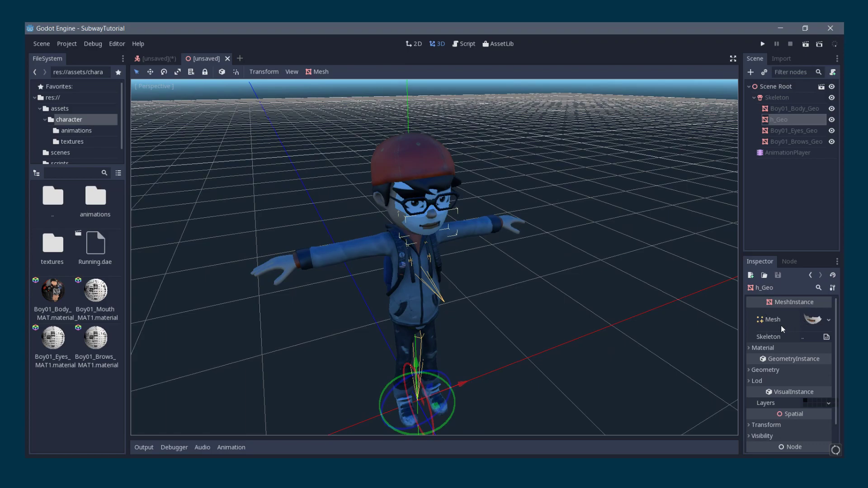
left_click(812, 323)
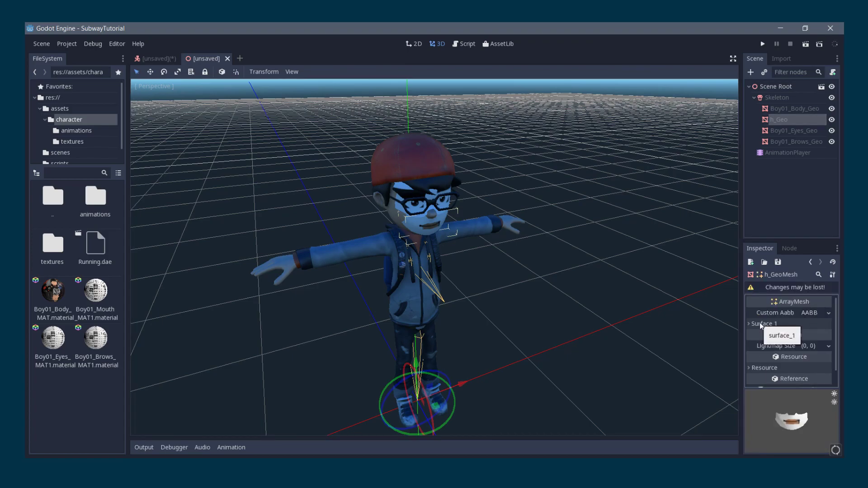
left_click(782, 325)
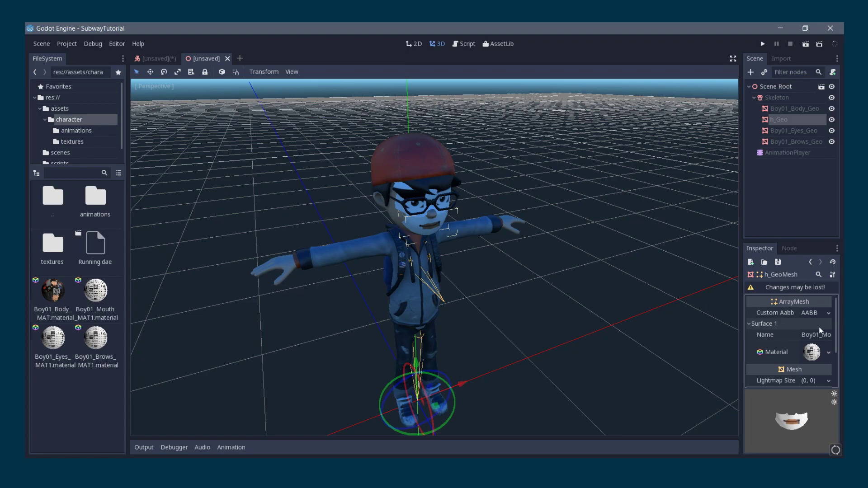
left_click(812, 352)
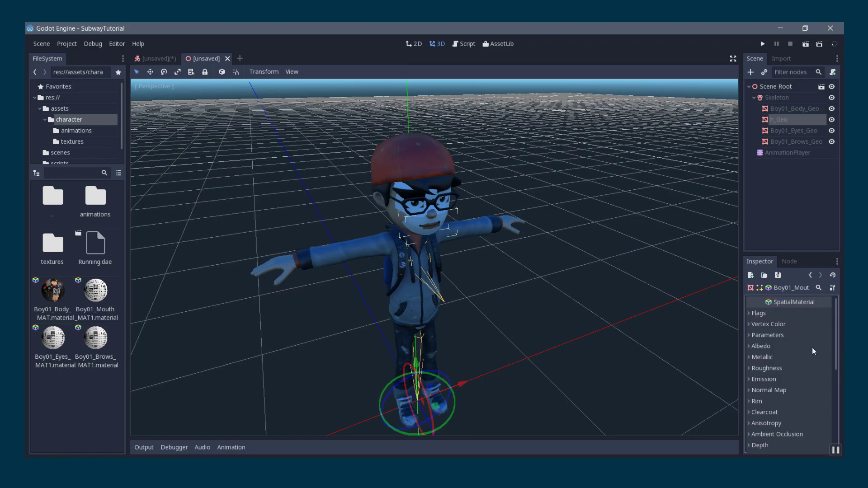
left_click(752, 315)
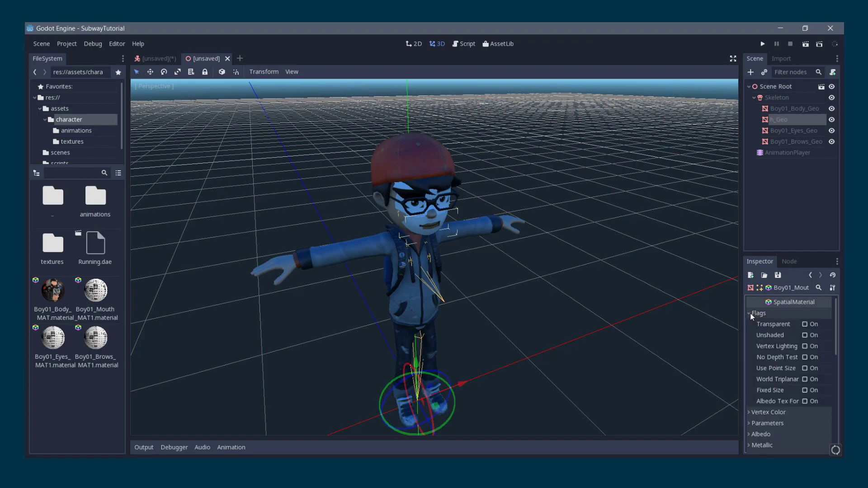
left_click(810, 324)
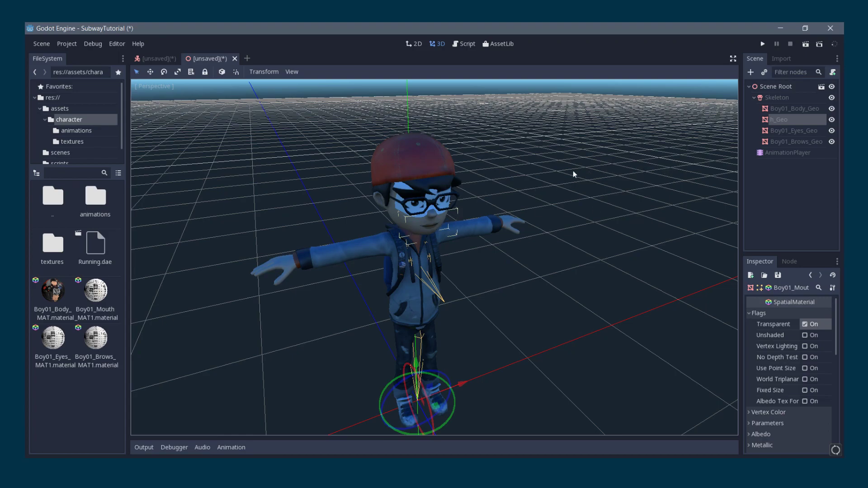
Turn on Transparent for the Boy01_Eyes_Geo surface material.
left_click(785, 130)
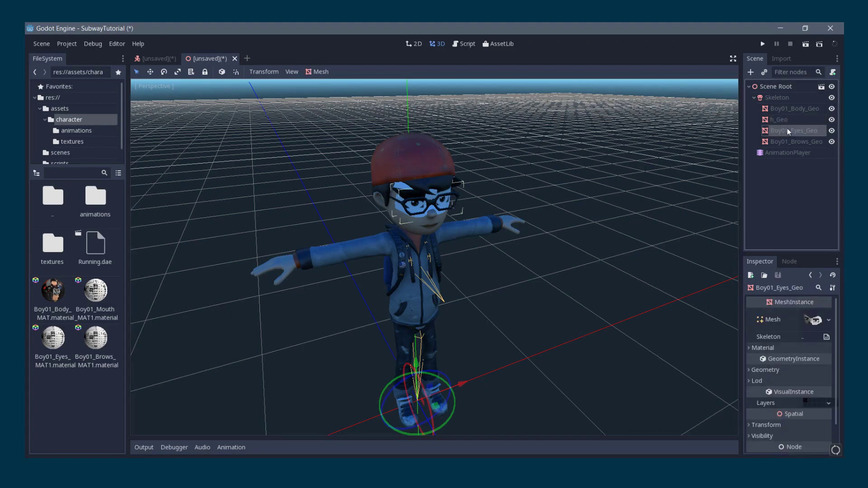
left_click(814, 320)
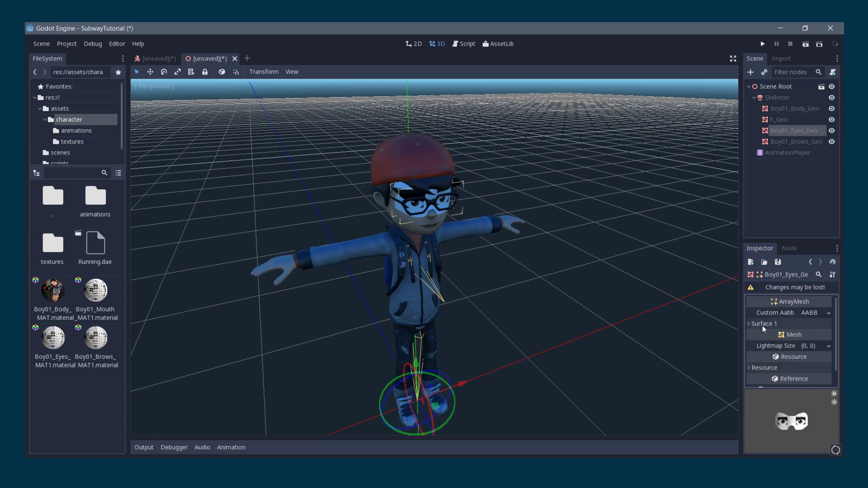
left_click(774, 324)
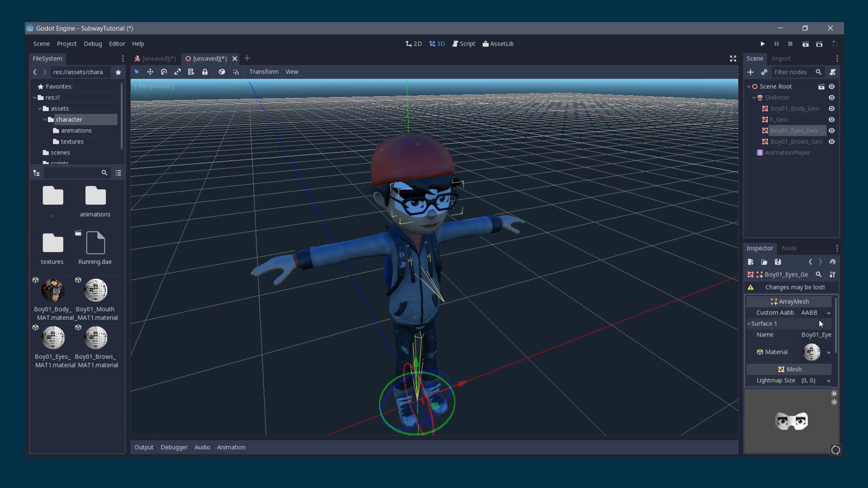
left_click(812, 352)
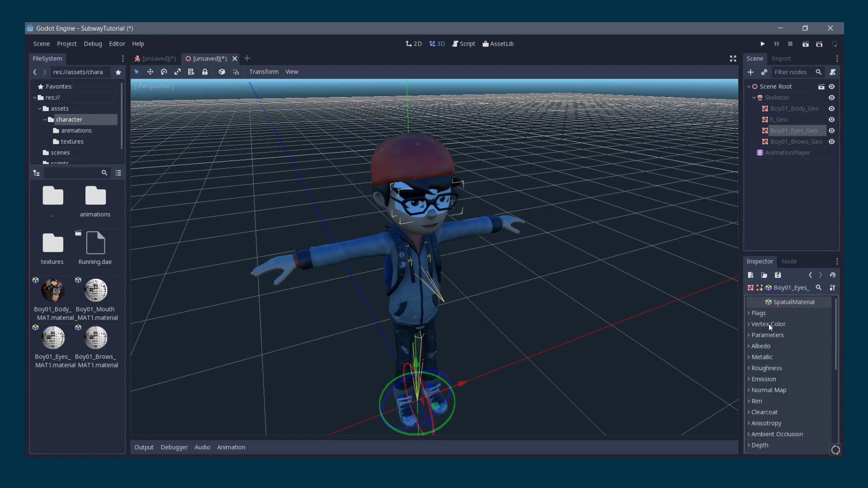
left_click(754, 313)
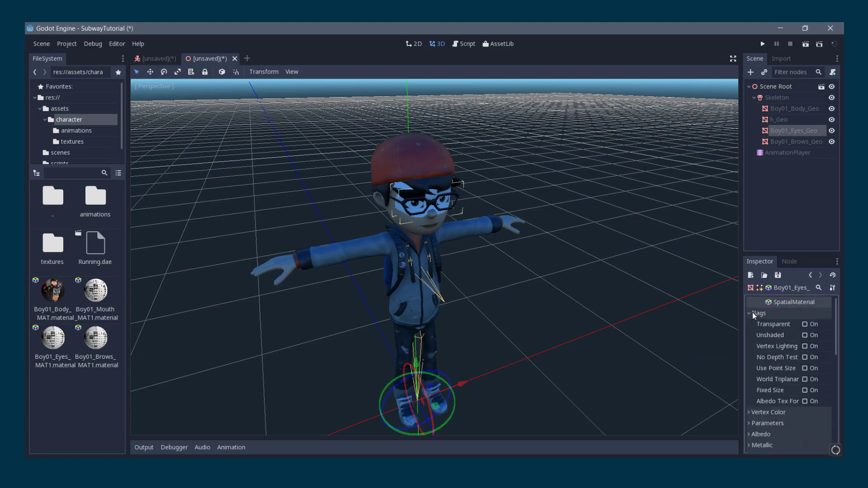
left_click(816, 325)
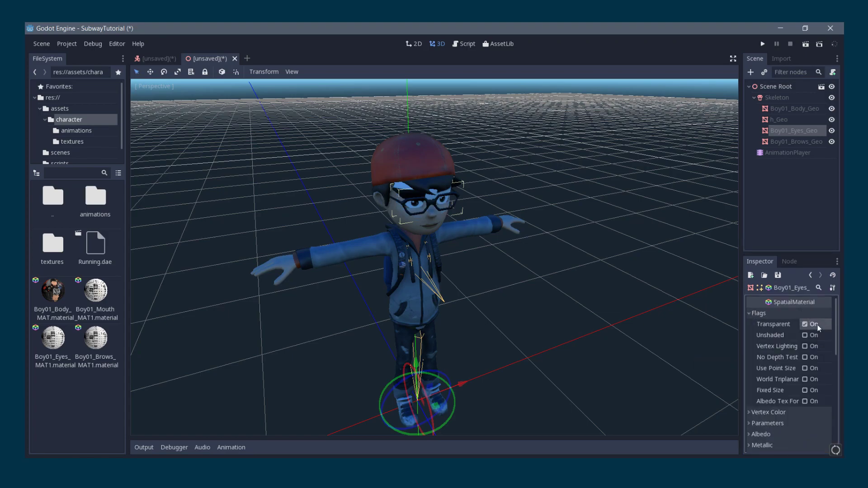
Turn on Transparent for the Boy01_Brows_Geo eyebrow material.
left_click(791, 143)
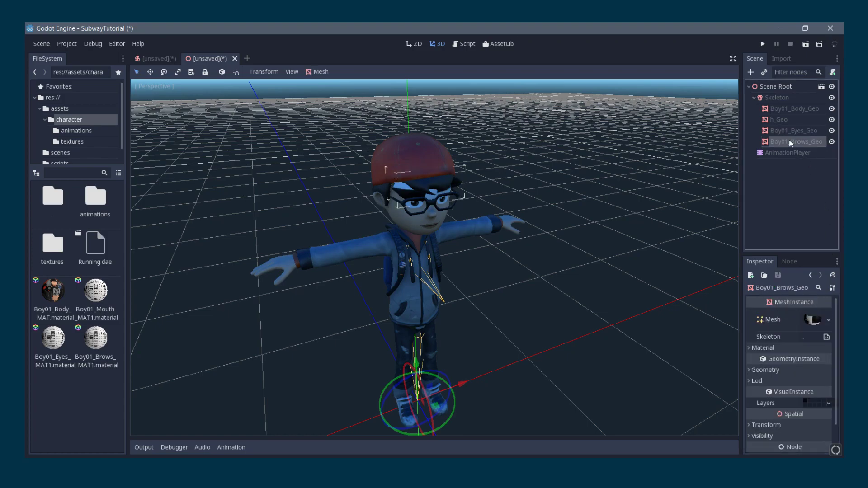
left_click(814, 319)
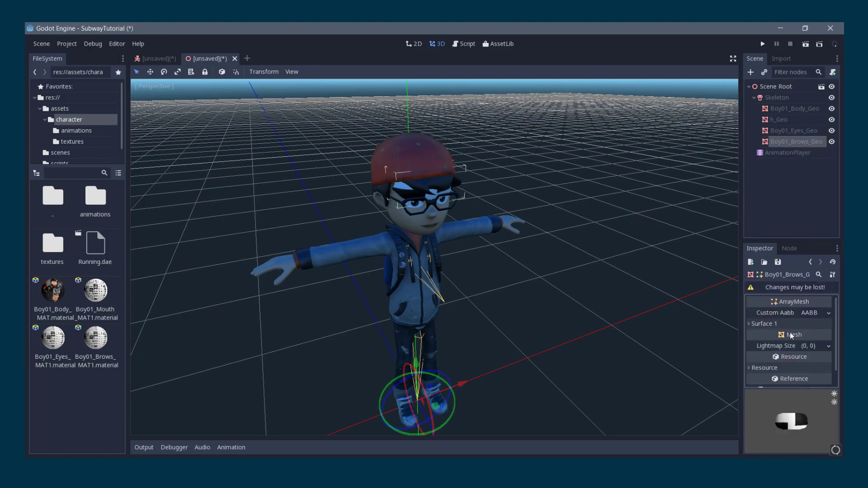
left_click(771, 323)
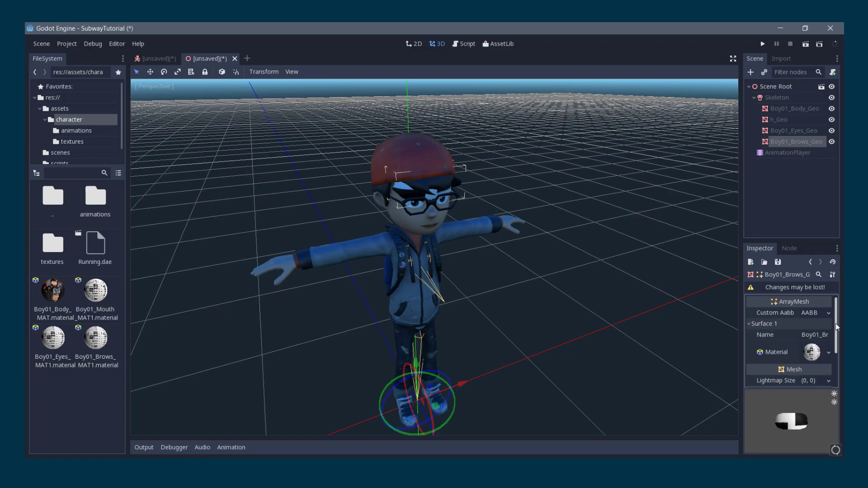
left_click(817, 356)
left_click(797, 315)
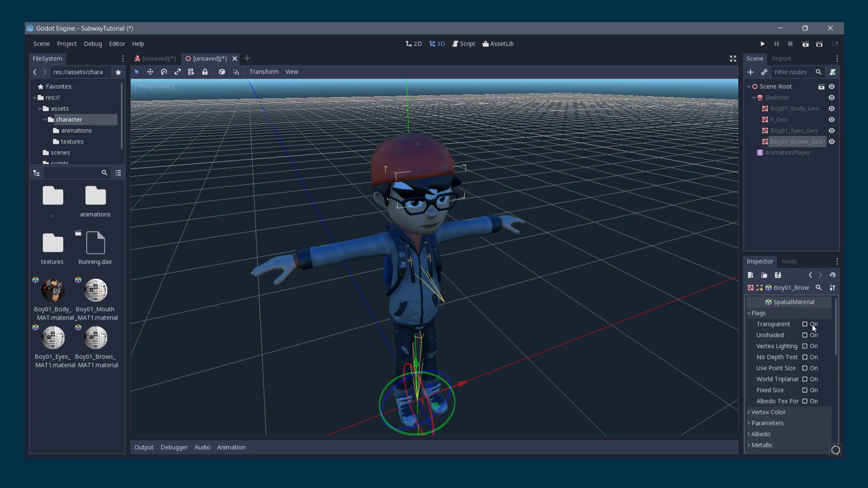
left_click(813, 326)
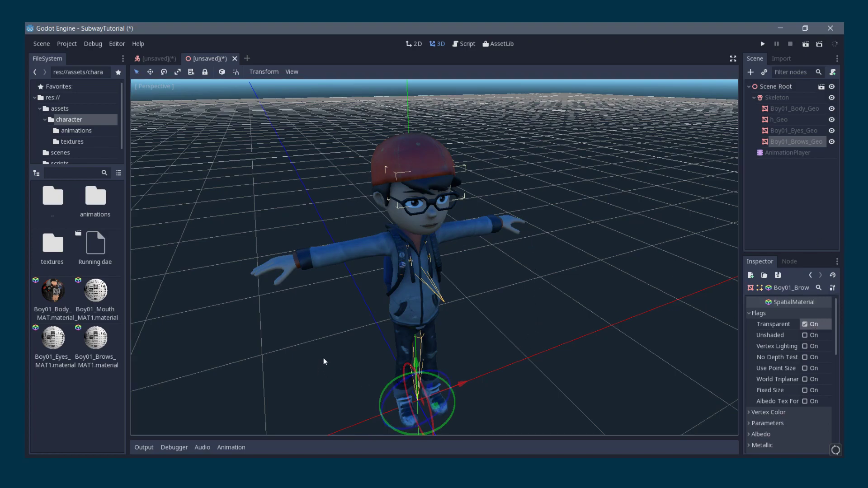
scroll(350, 302, "down", 3)
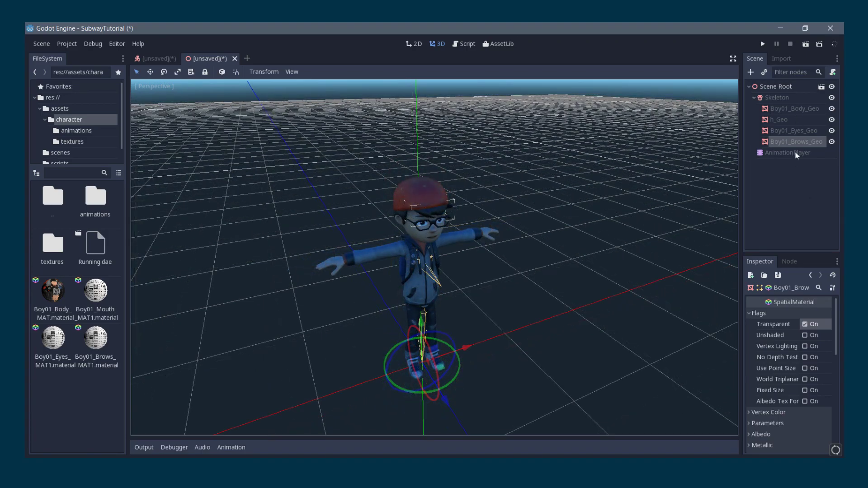
Enable looping on the AnimationPlayer's default running animation and preview it playing.
left_click(796, 153)
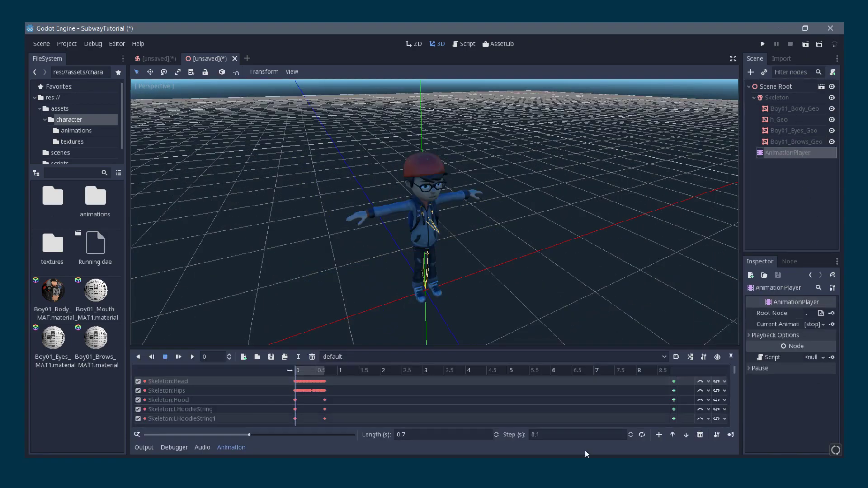
left_click(193, 357)
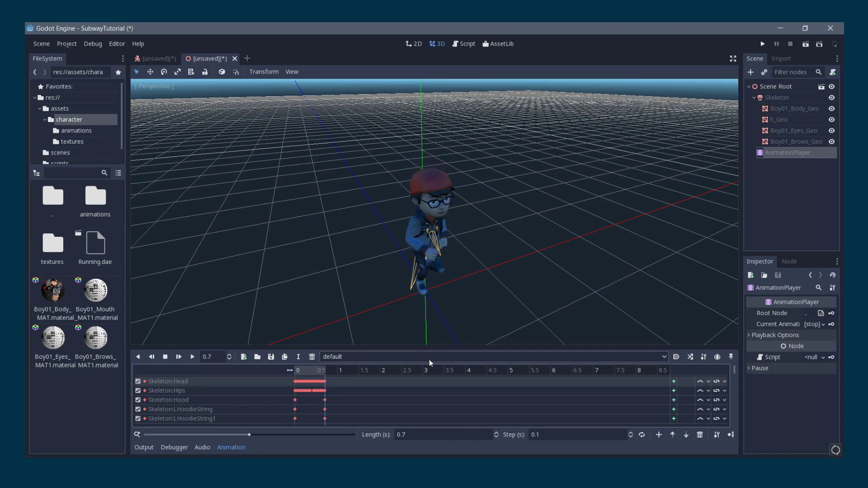
left_click(643, 436)
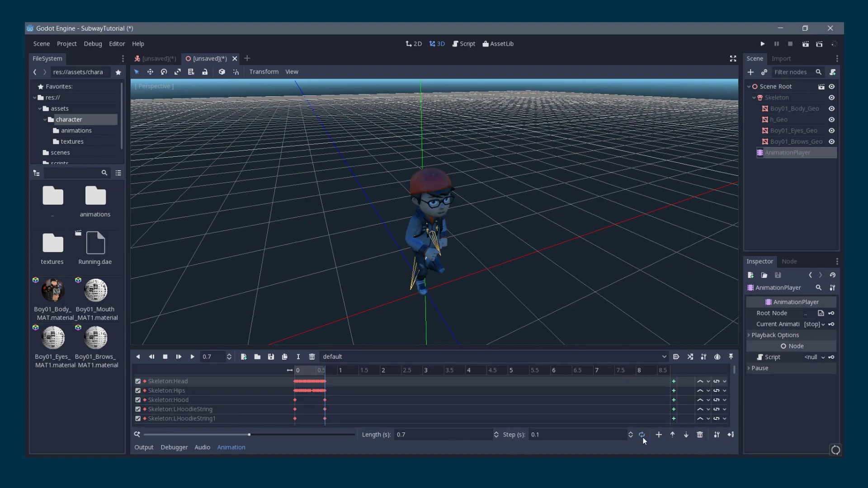
left_click(192, 357)
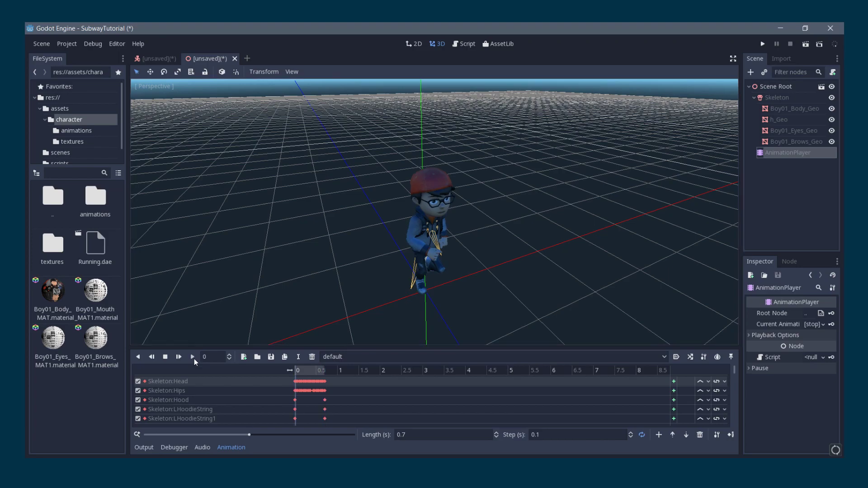
middle_click_drag(444, 258, 465, 280)
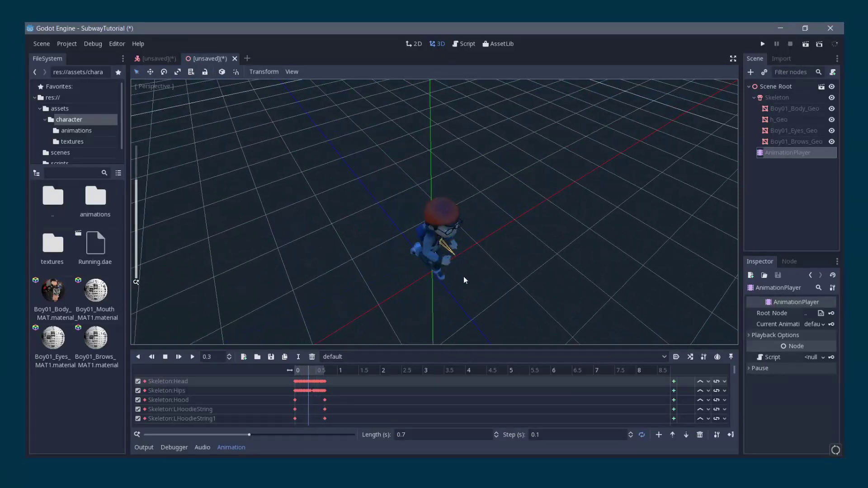
left_click(166, 356)
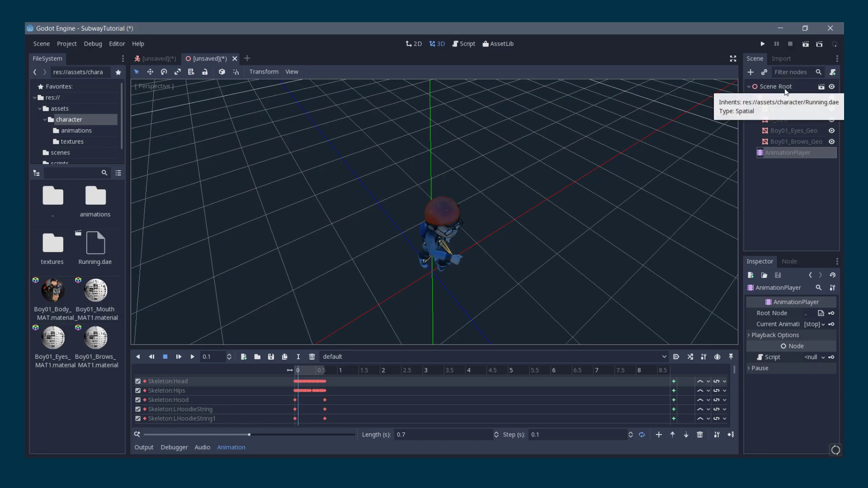
Rename the scene root node to Character mesh.
left_click(770, 87)
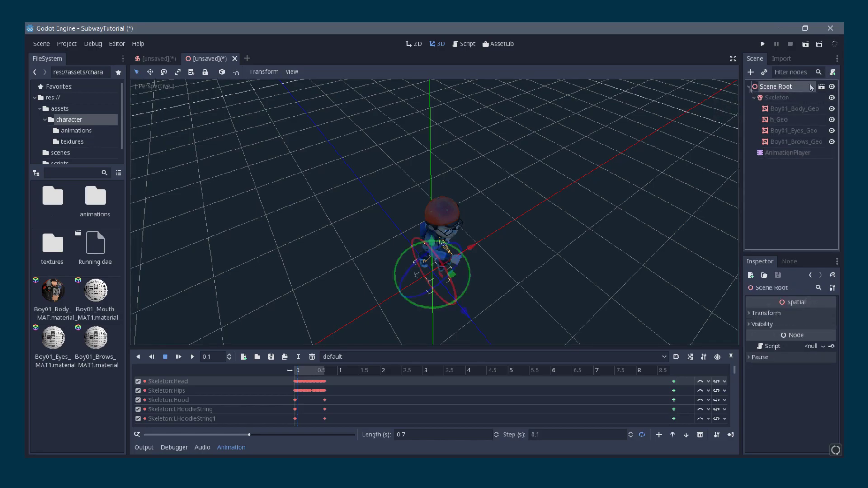
left_click(792, 87)
type("Charac")
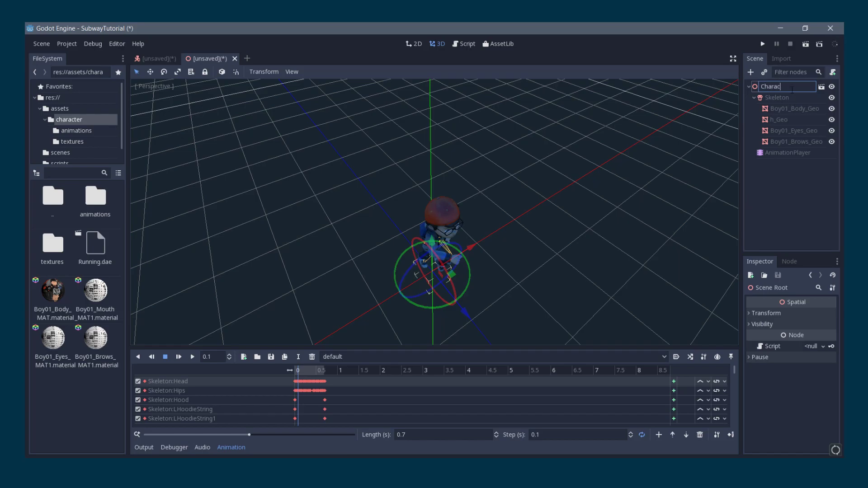
type("ter mesh")
key("Return")
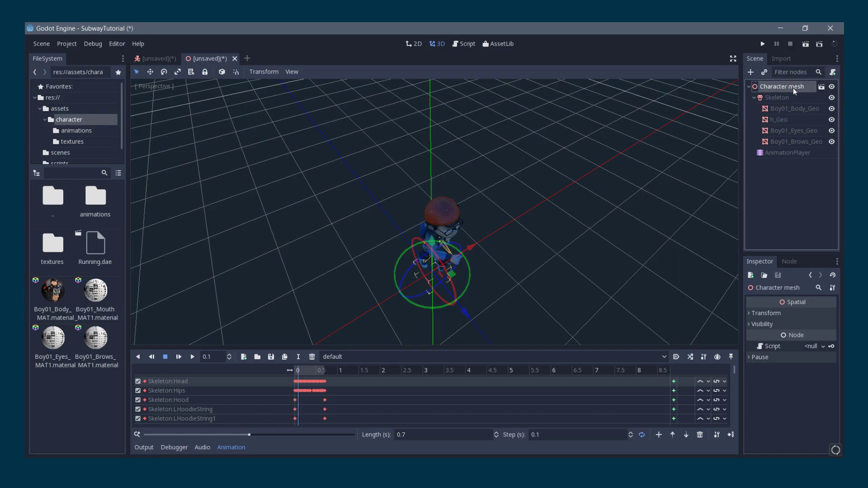
Save the scene as Character mesh.tscn in the scenes folder.
key("ctrl+s")
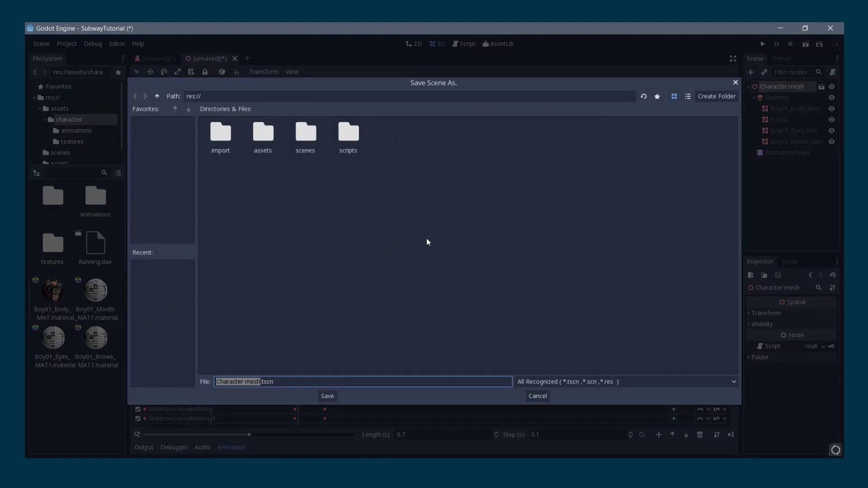
double_click(306, 133)
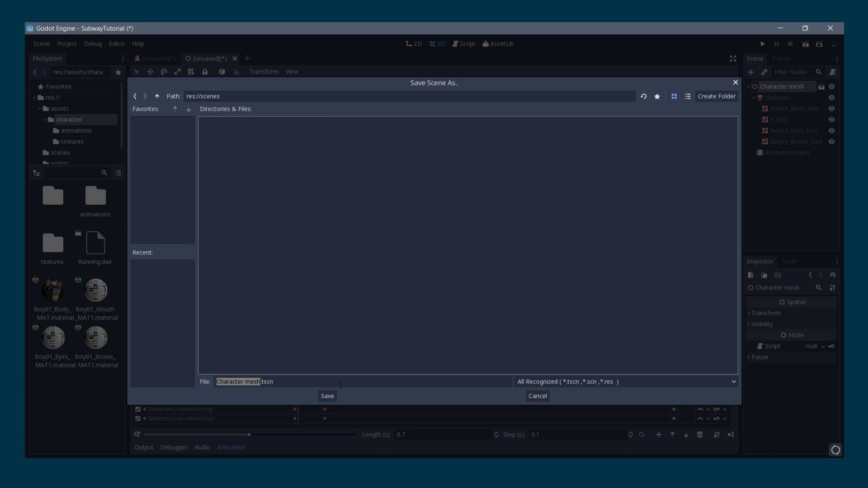
left_click(335, 398)
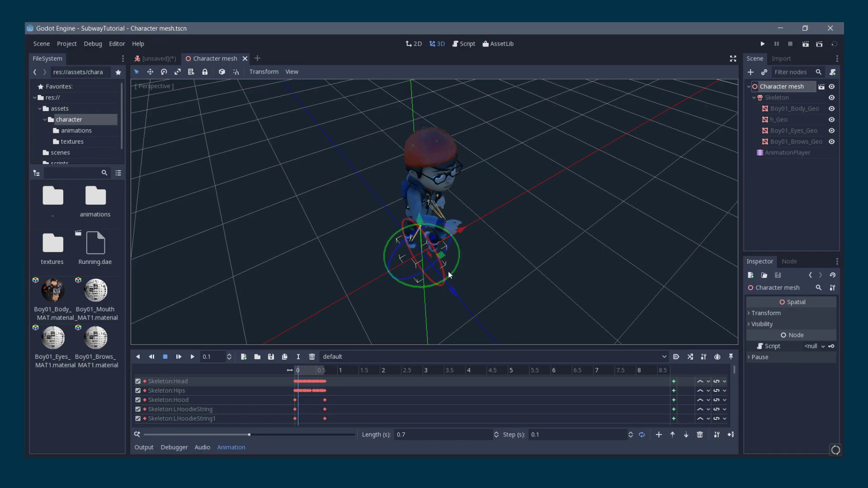
Close the Character mesh tab and instance scenes/Character mesh.tscn as a child of KinematicBody.
left_click(245, 58)
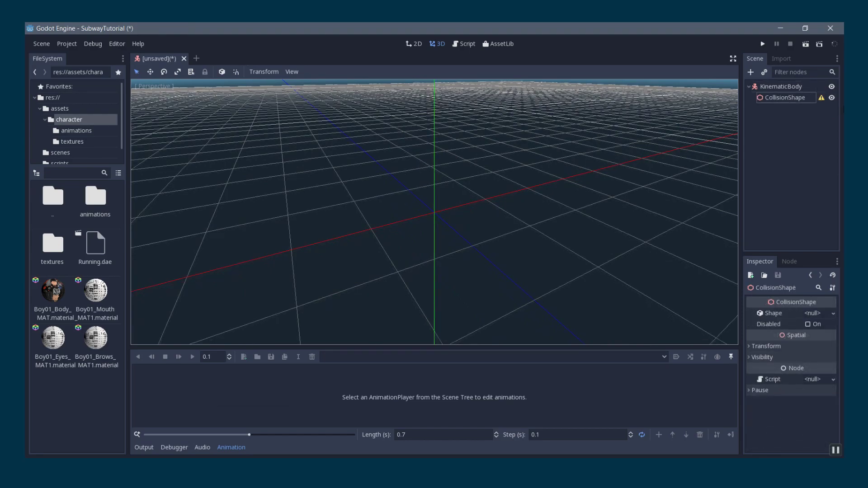
left_click(774, 87)
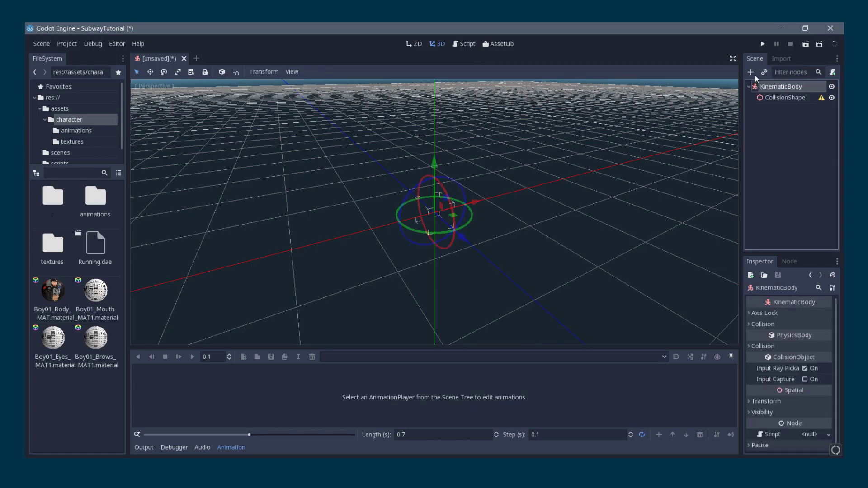
left_click(763, 73)
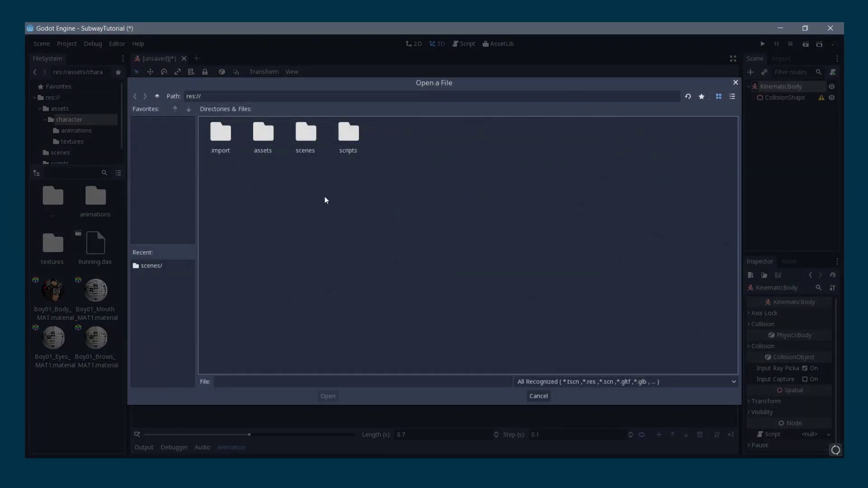
double_click(306, 136)
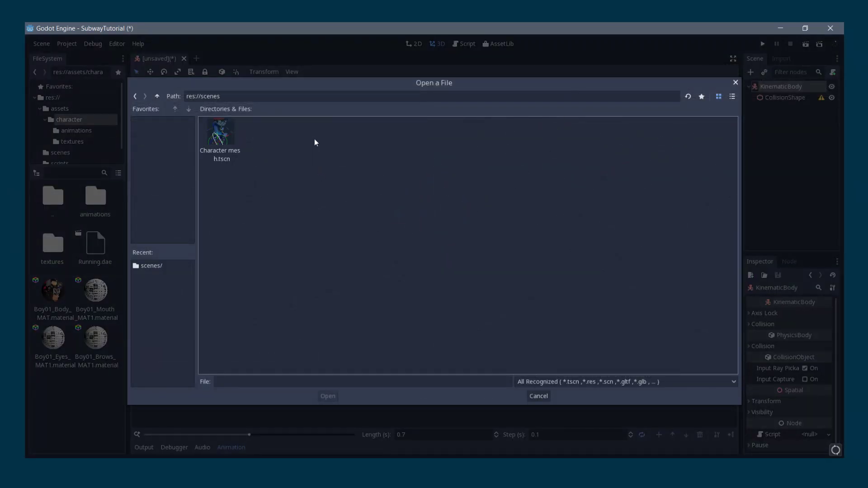
double_click(225, 134)
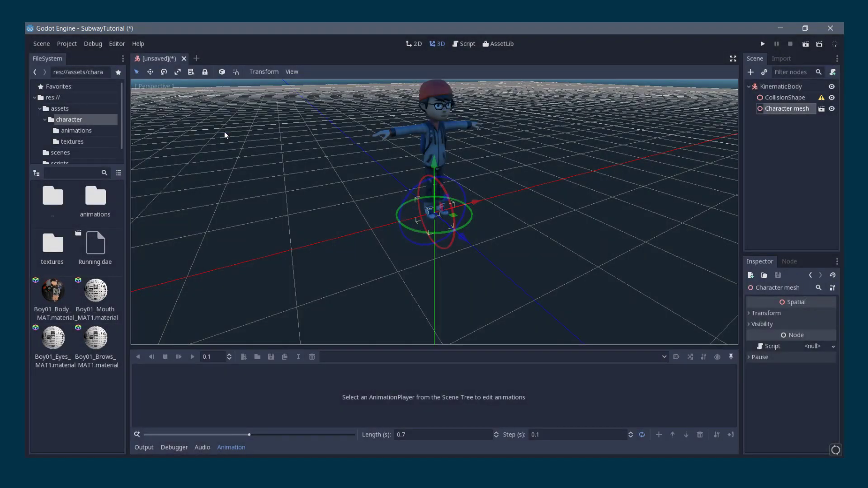
left_click(795, 87)
Rename the KinematicBody root to Player and give its CollisionShape a new BoxShape.
double_click(795, 87)
type("Player")
key("Return")
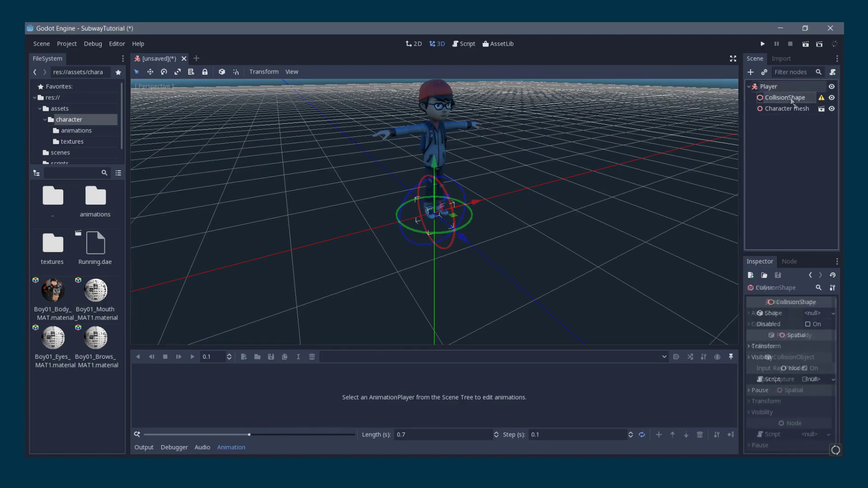
left_click(792, 98)
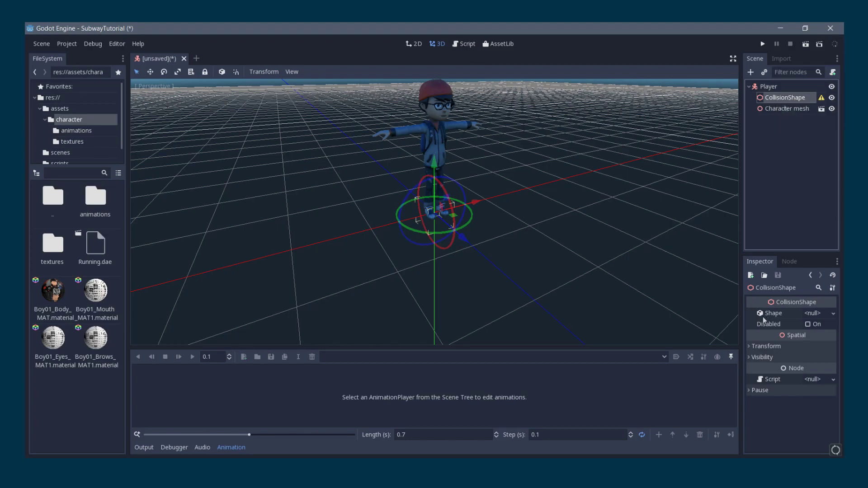
left_click(817, 313)
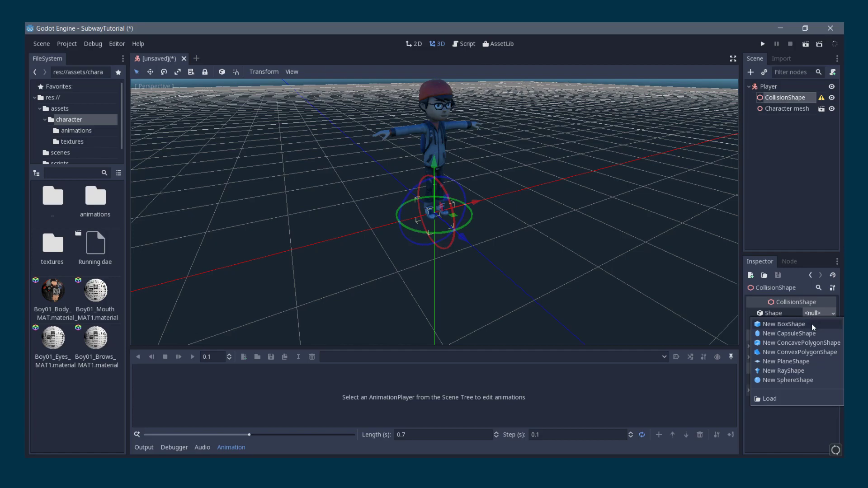
left_click(813, 323)
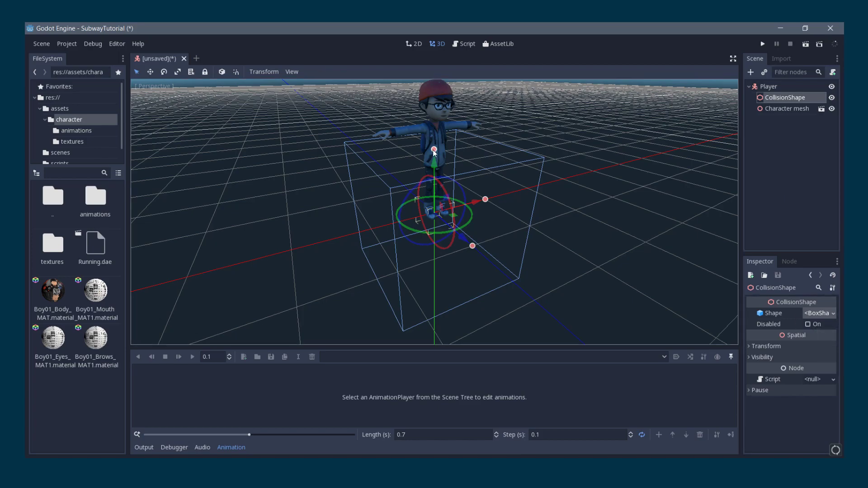
Resize and reposition the box shape so it encloses the boy character from cap to feet.
mouse_move(462, 166)
middle_mouse_down()
mouse_move(525, 157)
mouse_move(535, 203)
mouse_move(484, 146)
mouse_move(453, 167)
middle_mouse_up()
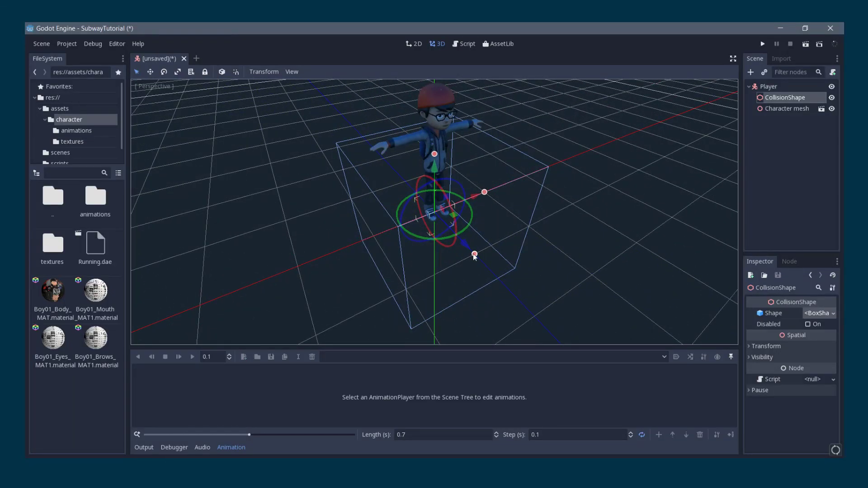
left_click_drag(435, 155, 444, 104)
middle_click_drag(444, 104, 381, 221)
left_click_drag(363, 237, 409, 235)
middle_click_drag(408, 236, 463, 162)
left_click_drag(434, 134, 437, 162)
left_click(436, 131)
mouse_move(436, 132)
middle_mouse_down()
mouse_move(482, 153)
mouse_move(442, 138)
middle_mouse_up()
scroll(441, 138, "up", 3)
left_click_drag(441, 138, 437, 141)
scroll(436, 140, "up", 3)
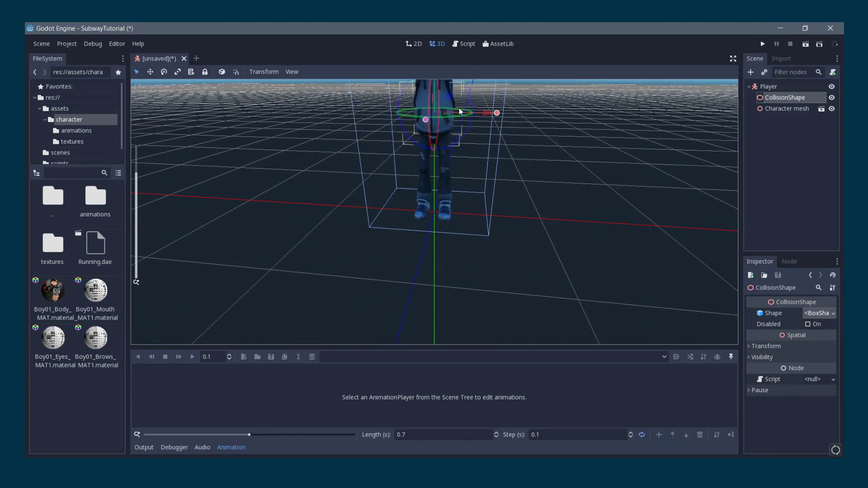
scroll(497, 116, "down", 3)
middle_click_drag(479, 159, 464, 202)
scroll(462, 202, "down", 2)
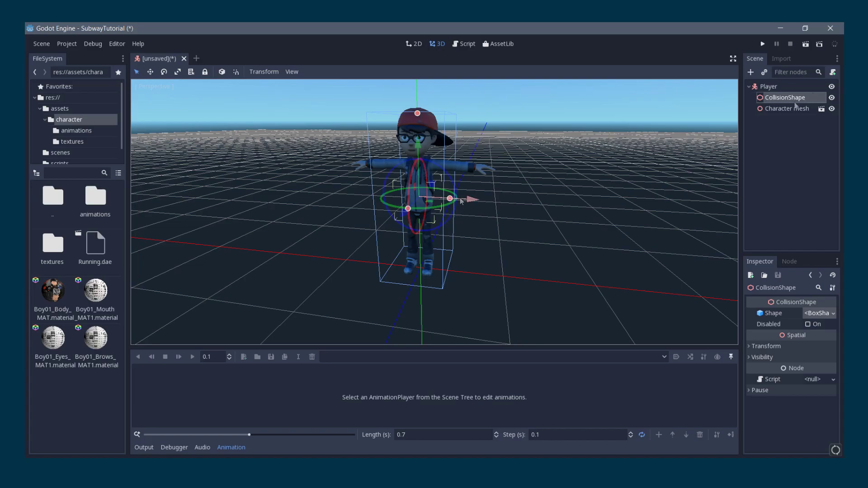
left_click(789, 111)
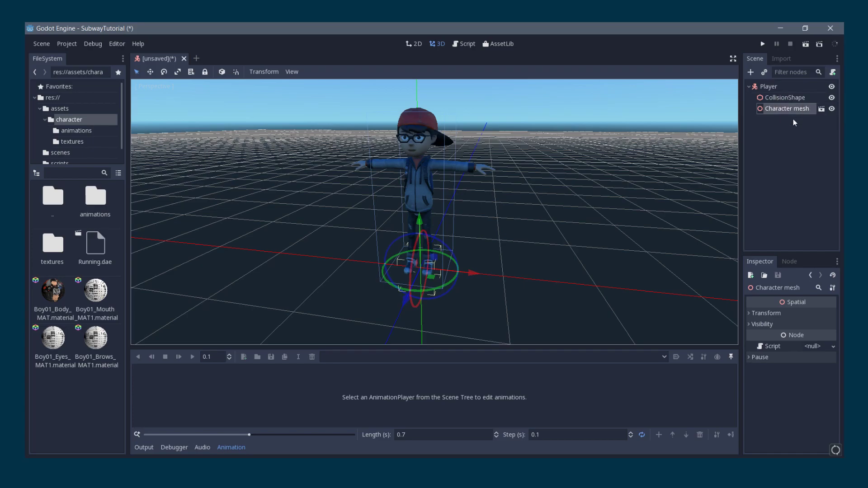
Save the new scene as Player.tscn in res://scenes.
key("ctrl+s")
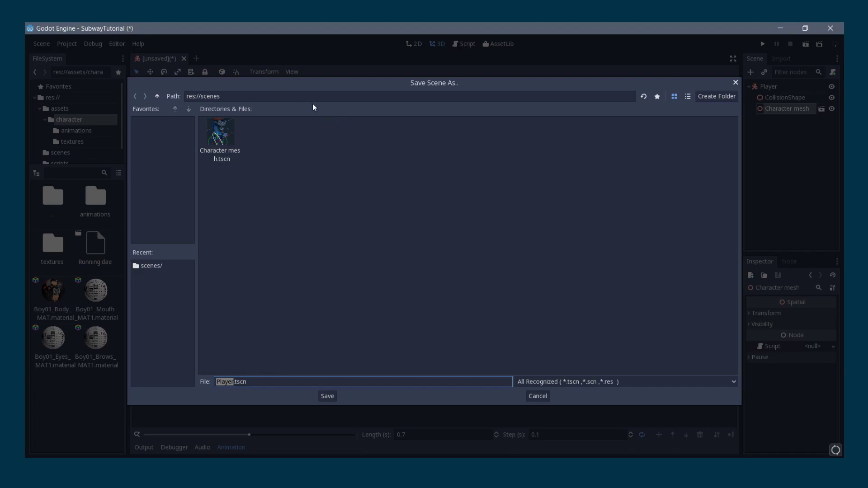
left_click(330, 397)
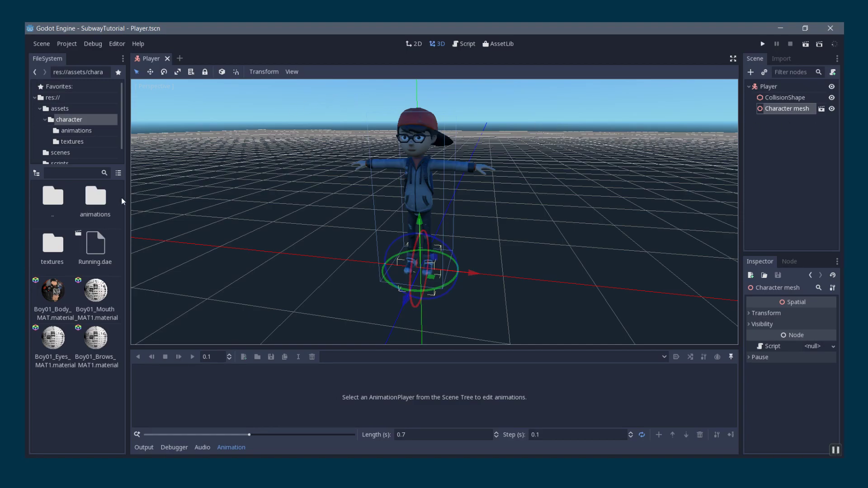
double_click(93, 201)
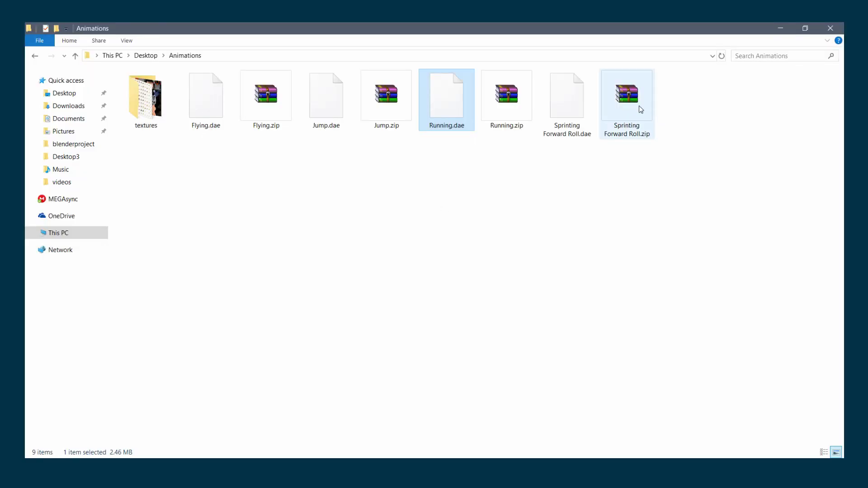
Copy Flying.dae, Jump.dae and Sprinting Forward Roll.dae from File Explorer into Godot's animations folder.
left_click(583, 101)
left_click(329, 102, "ctrl")
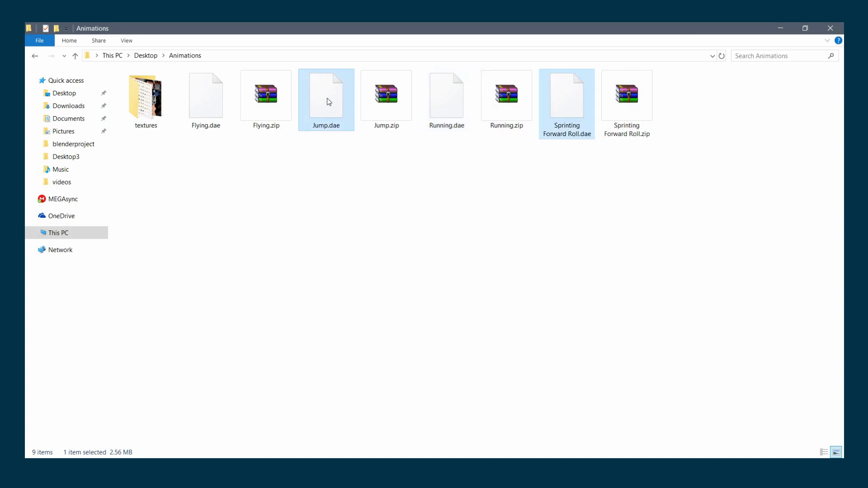
left_click(225, 93, "ctrl")
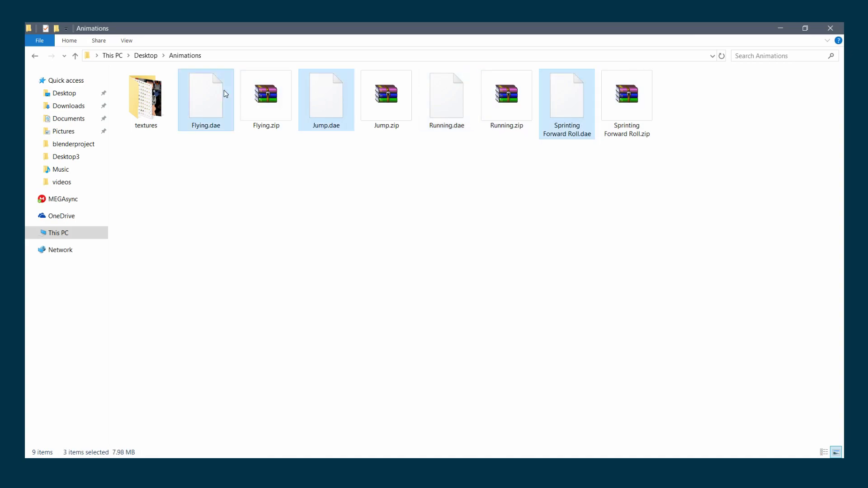
left_click_drag(215, 85, 137, 369)
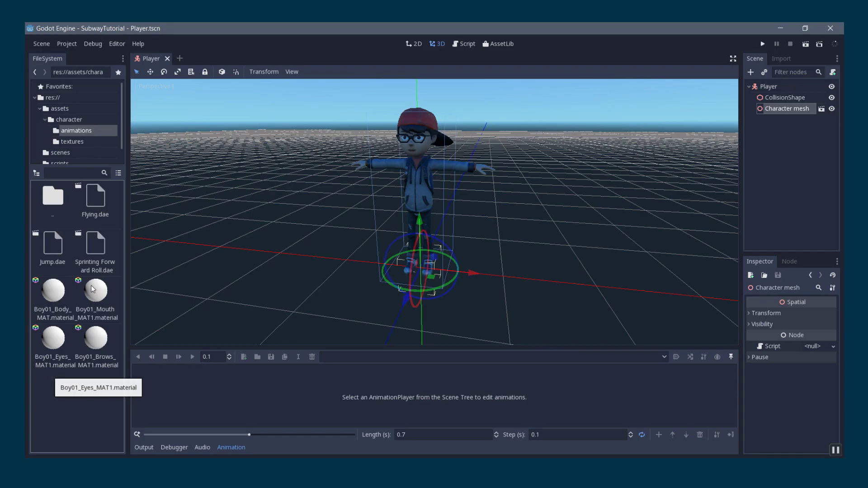
left_click(102, 201)
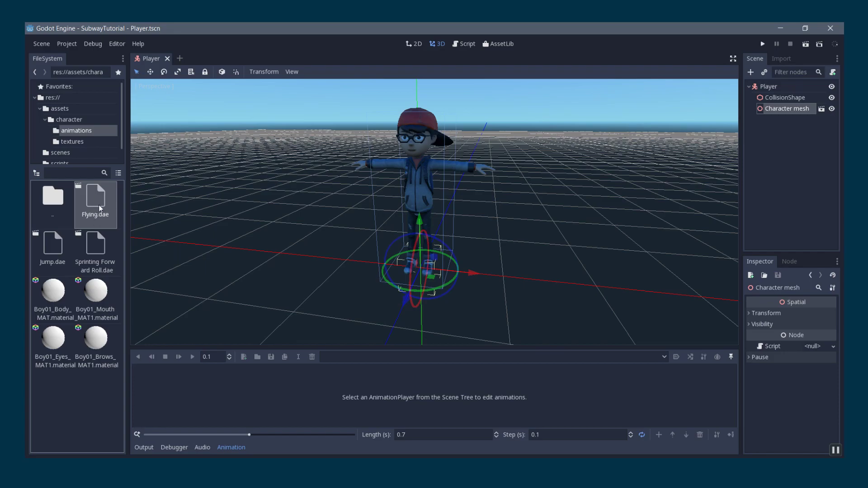
Reimport Flying.dae with Import with Separate Animations and rename the extracted default.anim to fly.anim.
left_click(780, 59)
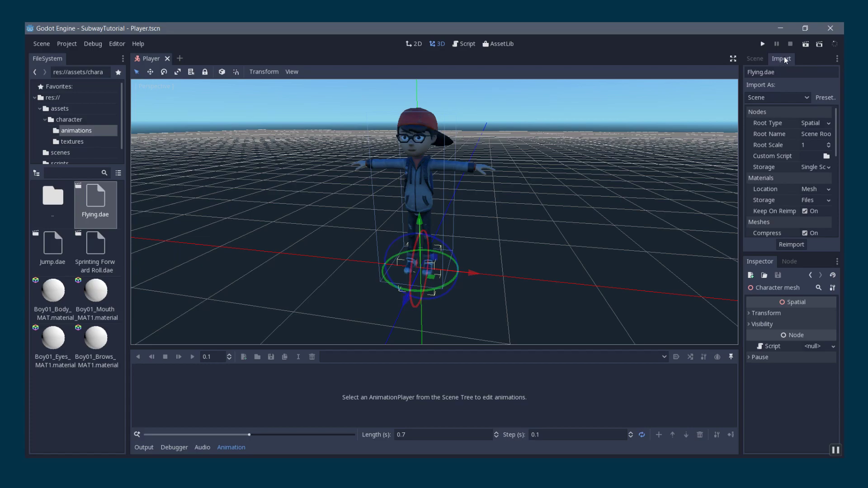
left_click(825, 98)
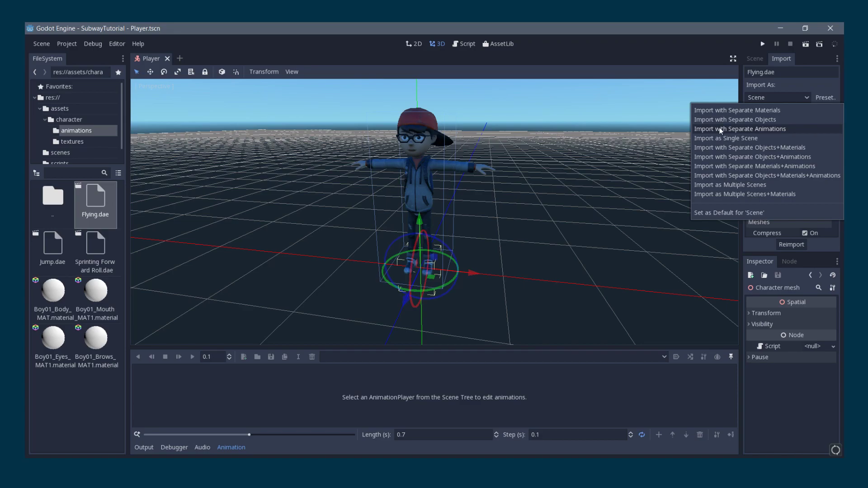
left_click(797, 131)
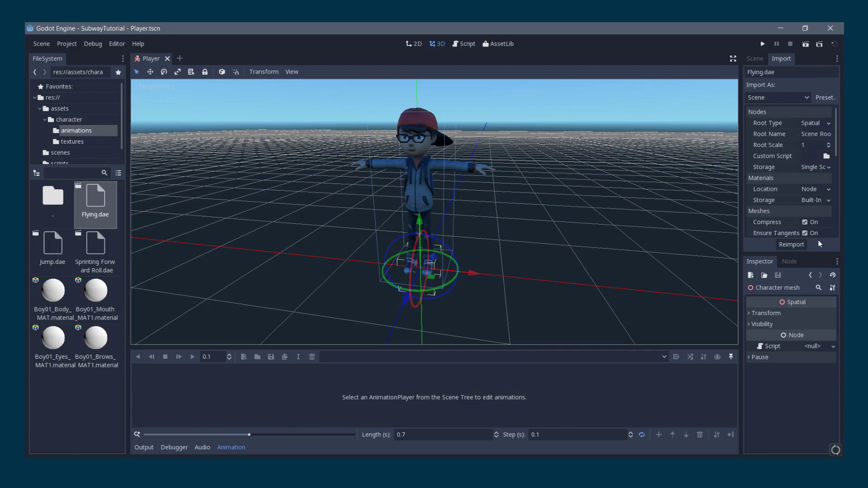
left_click(785, 244)
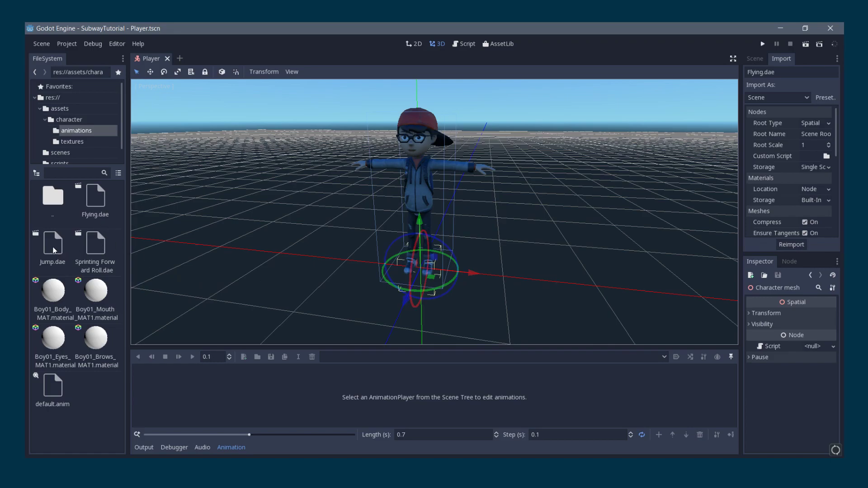
left_click(55, 399)
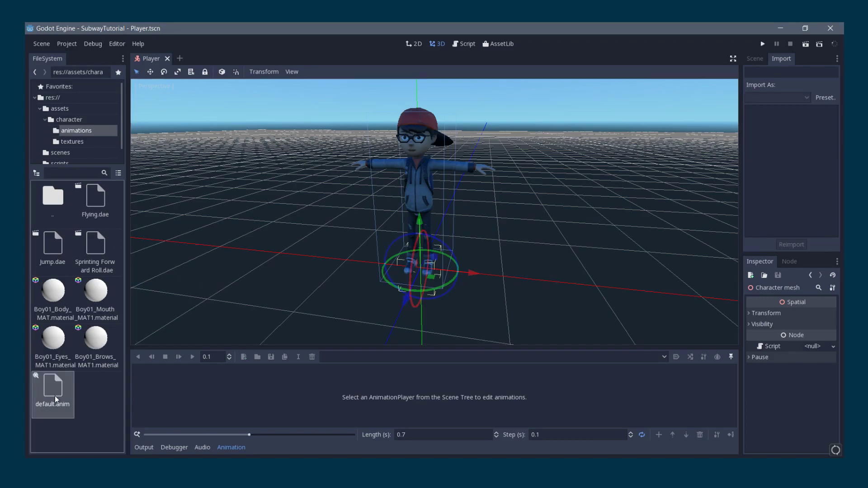
right_click(59, 390)
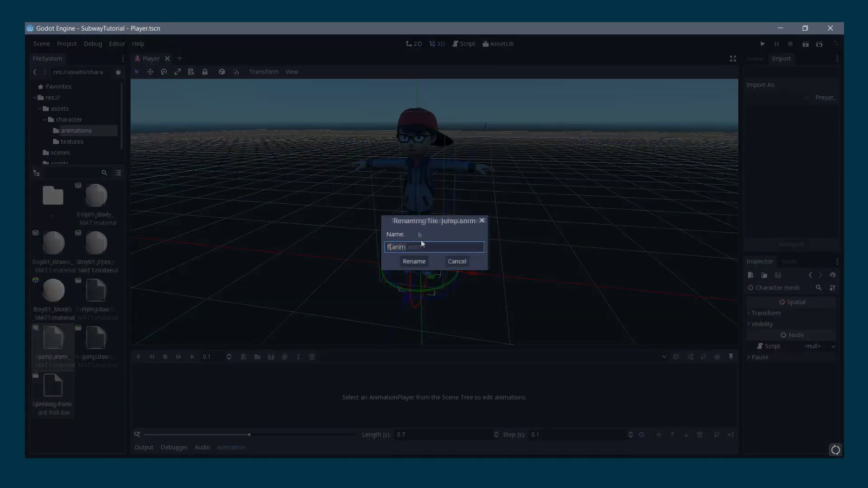
left_click(413, 263)
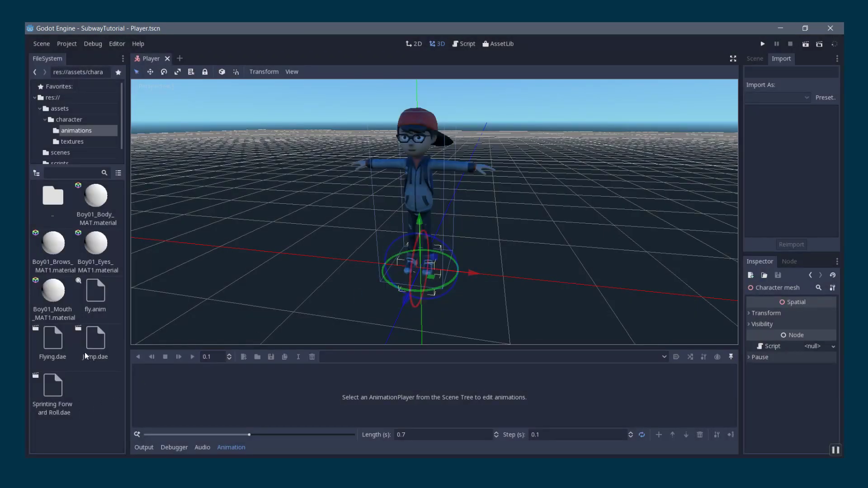
Reimport Jump.dae with Import with Separate Animations and rename its default.anim to jump.anim.
left_click(93, 361)
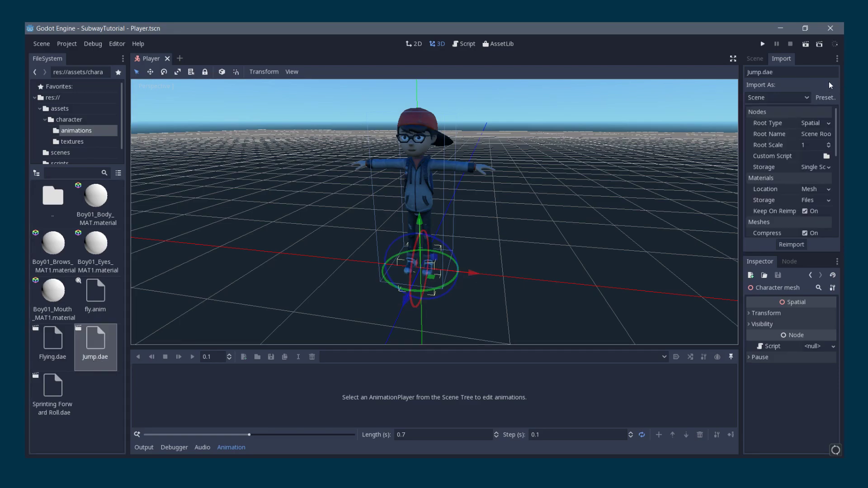
left_click(828, 97)
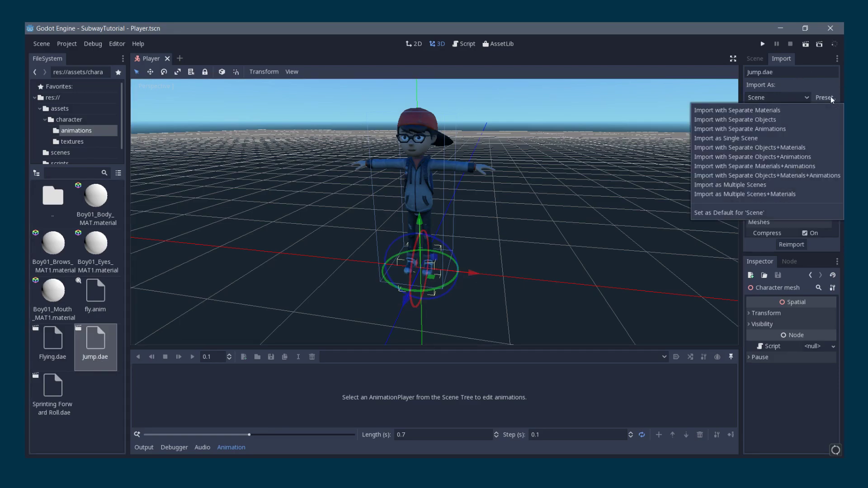
left_click(816, 130)
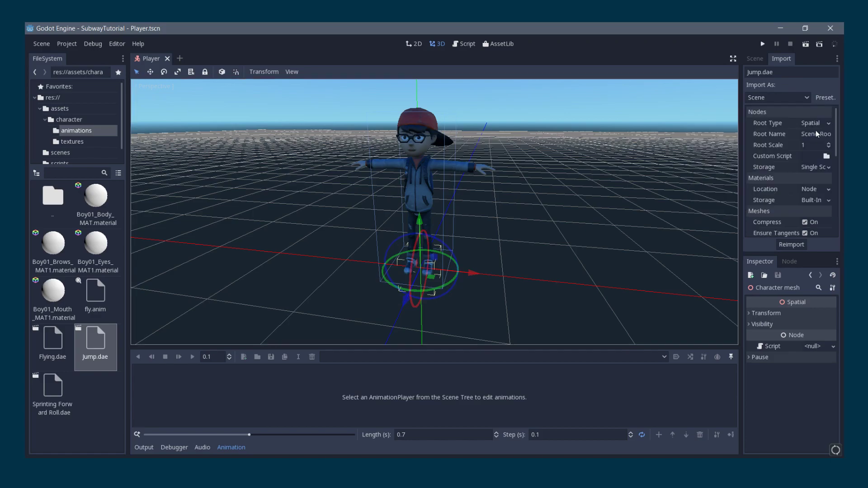
left_click(797, 246)
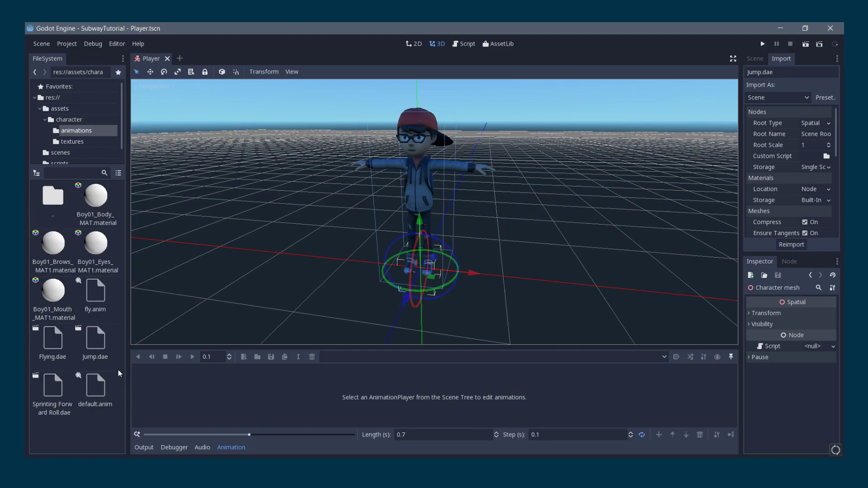
right_click(93, 413)
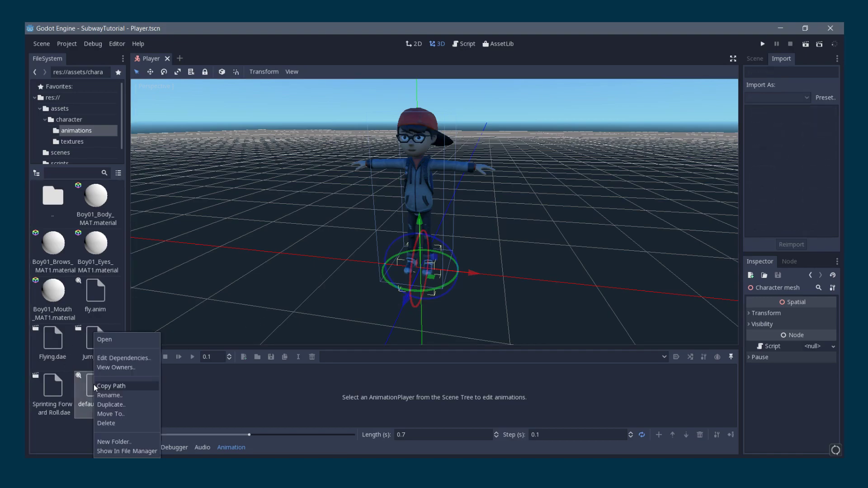
left_click(96, 400)
type("jump")
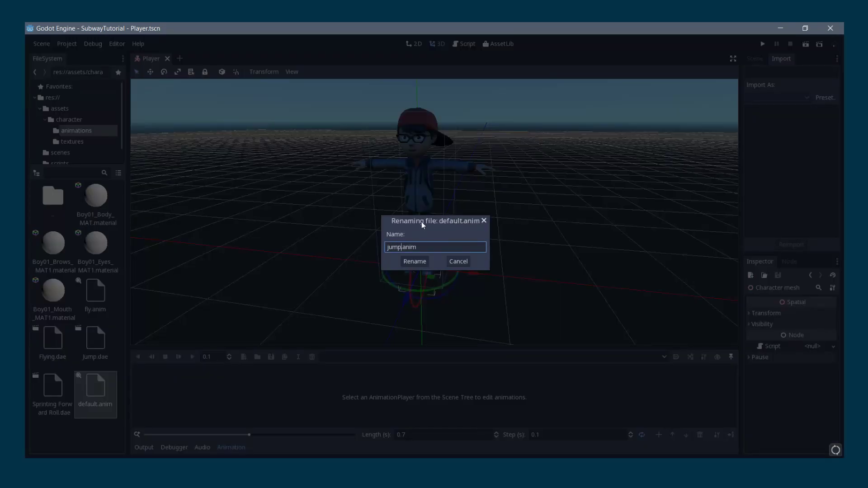
left_click(425, 261)
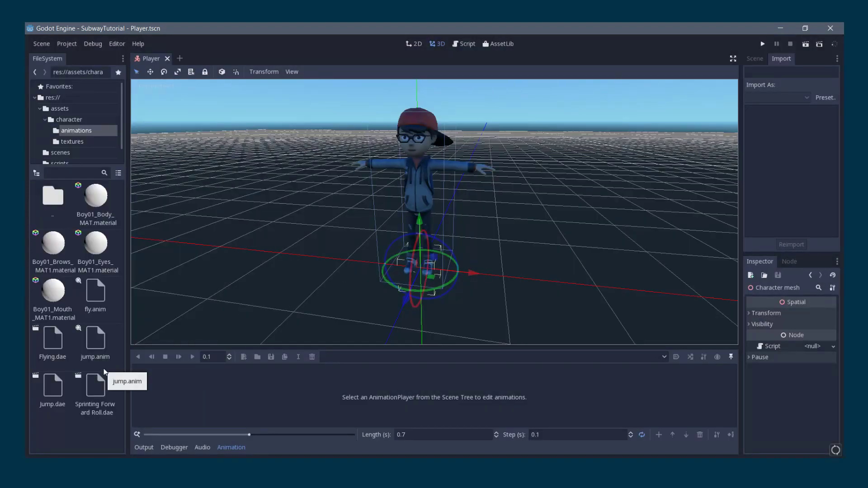
Reimport Sprinting Forward Roll.dae with separate animations and rename its default.anim to roll.anim.
left_click(91, 405)
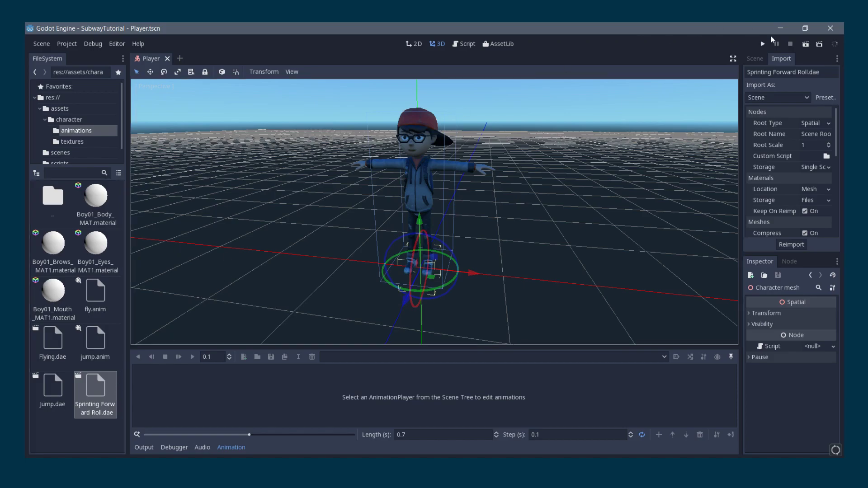
left_click(825, 97)
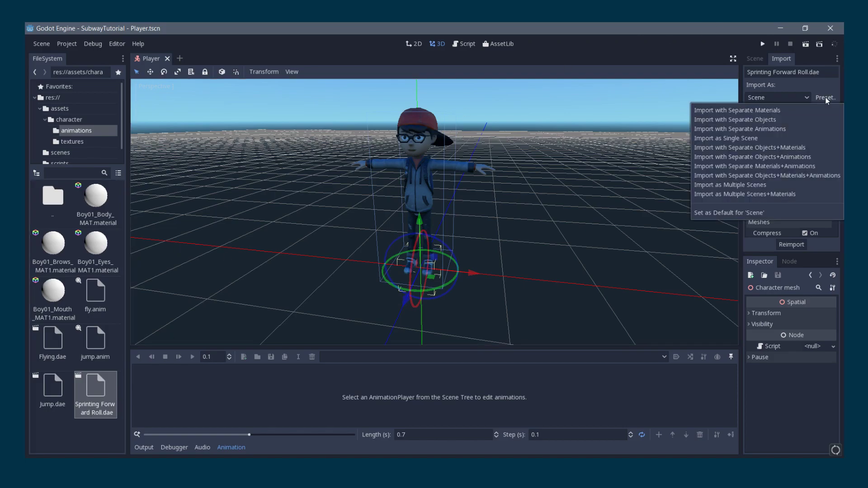
left_click(797, 130)
left_click(795, 243)
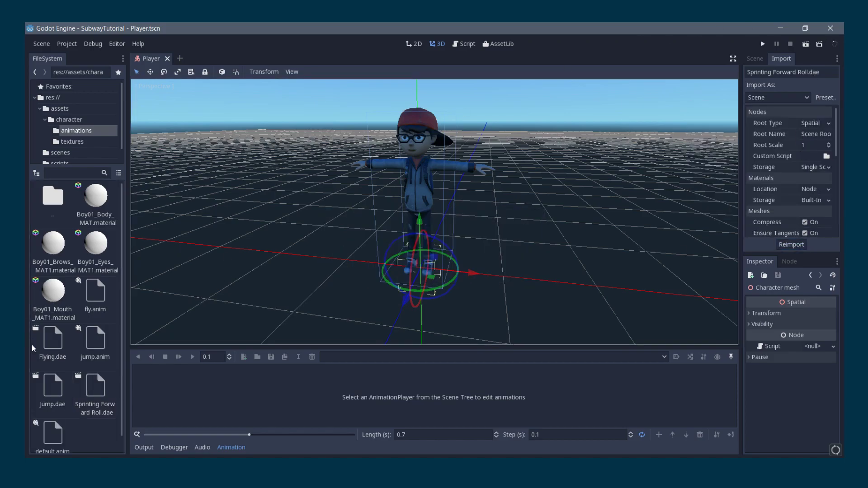
right_click(55, 415)
left_click(71, 395)
type("roll.anim")
left_click(406, 263)
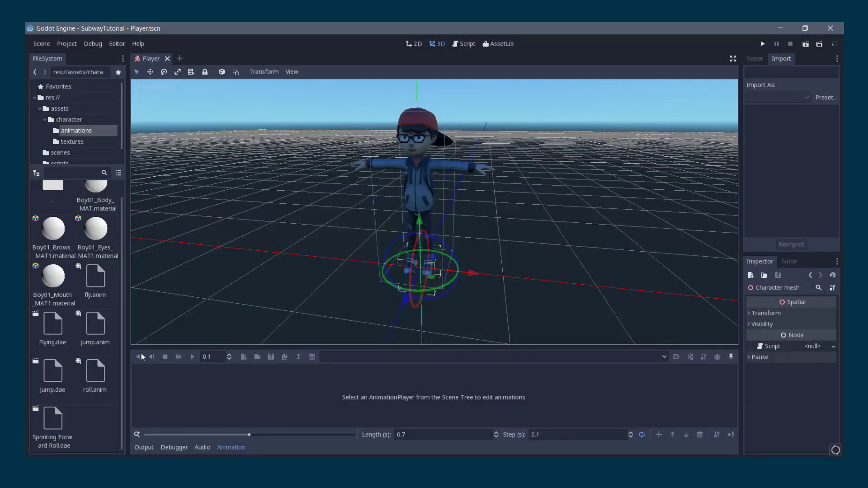
left_click(66, 436)
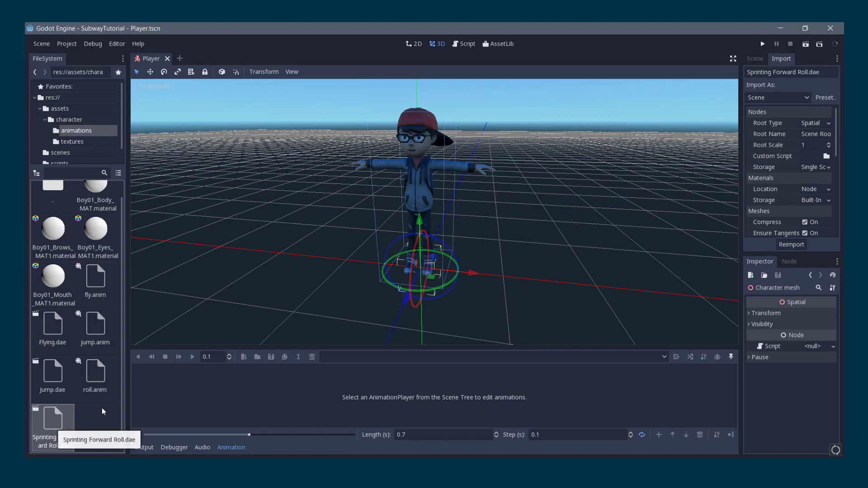
Delete the three .dae files and Boy01 material files, leaving only fly, jump and roll .anim.
left_click(52, 375, "ctrl")
left_click(53, 280, "ctrl")
left_click(47, 330, "ctrl")
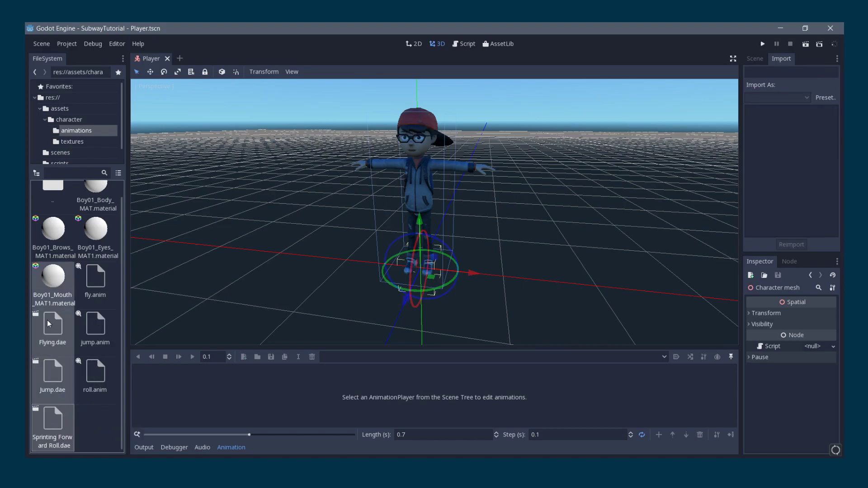
left_click(52, 231, "ctrl")
left_click(95, 231, "ctrl")
left_click(95, 194, "ctrl")
scroll(68, 316, "up", 1)
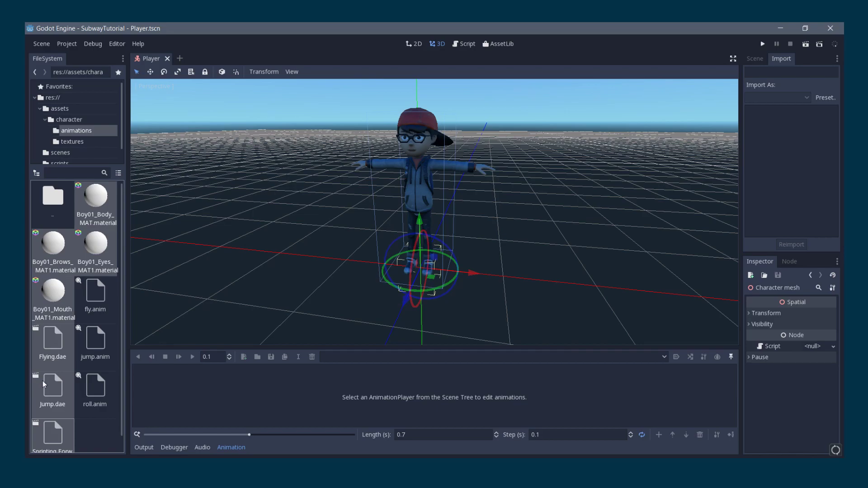
right_click(54, 342)
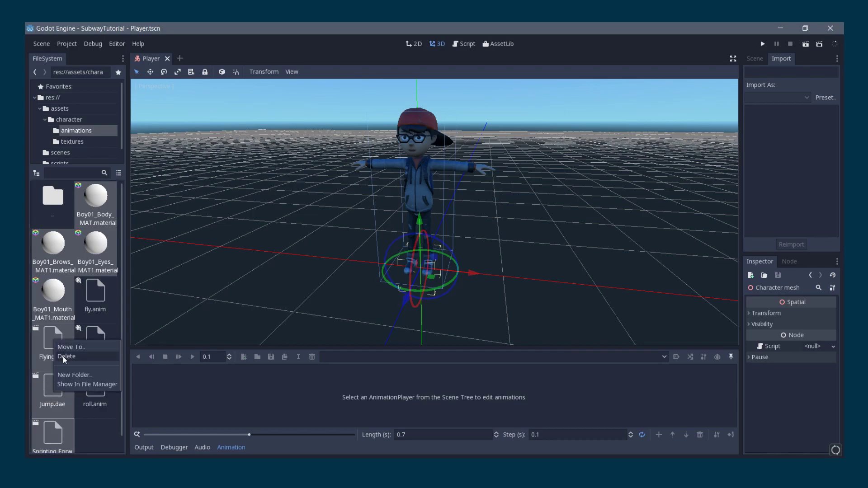
left_click(63, 356)
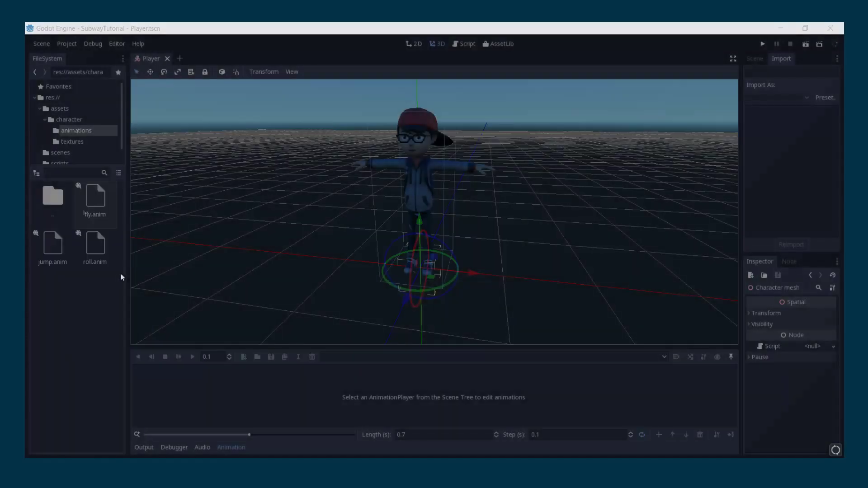
key("Return")
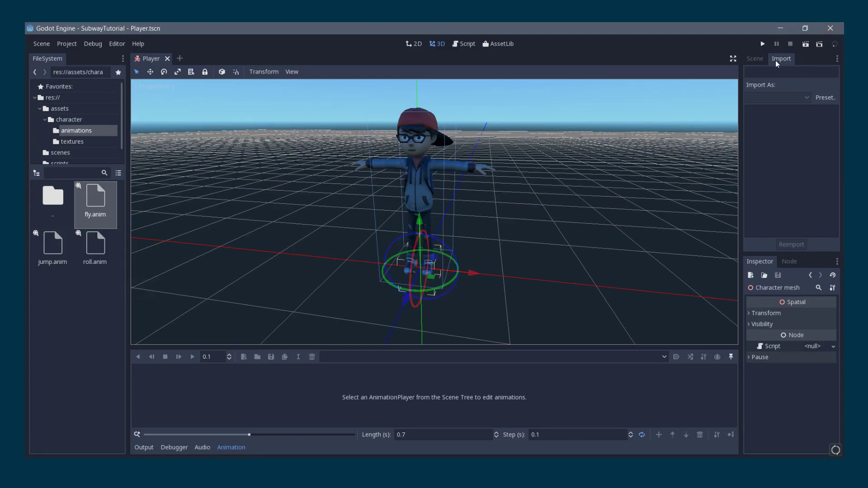
left_click(761, 59)
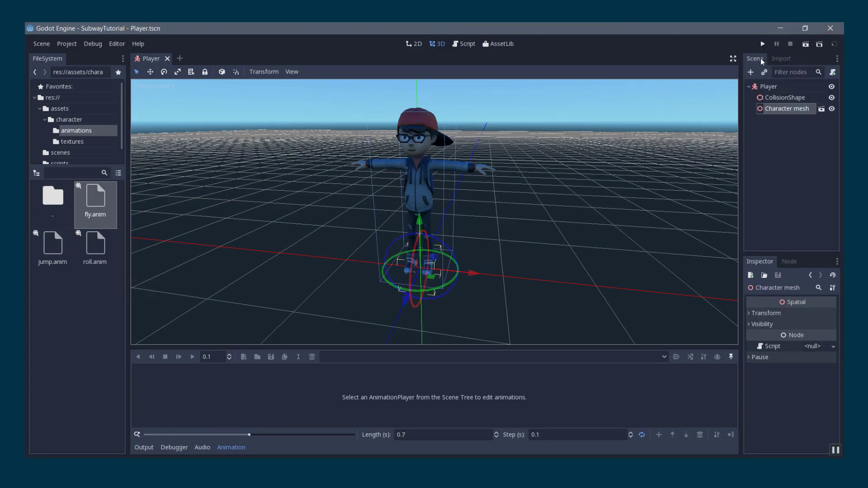
Open Character mesh in the editor and rename its AnimationPlayer's default animation to run.
left_click(821, 112)
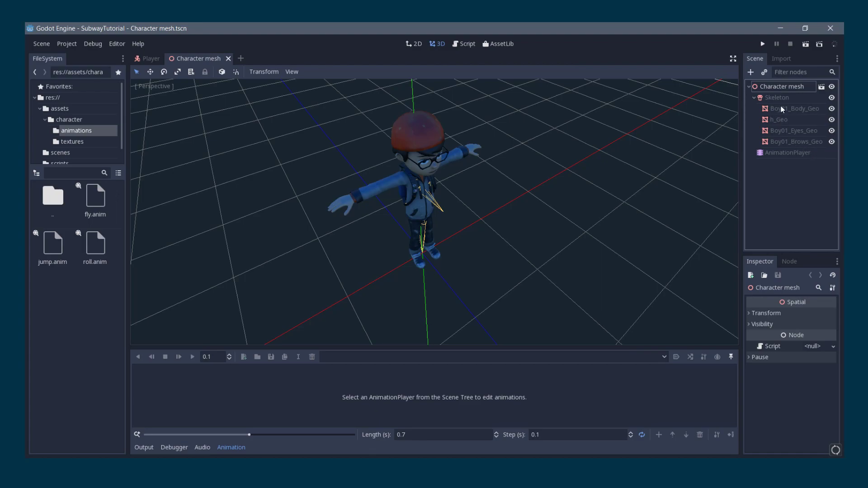
left_click(798, 153)
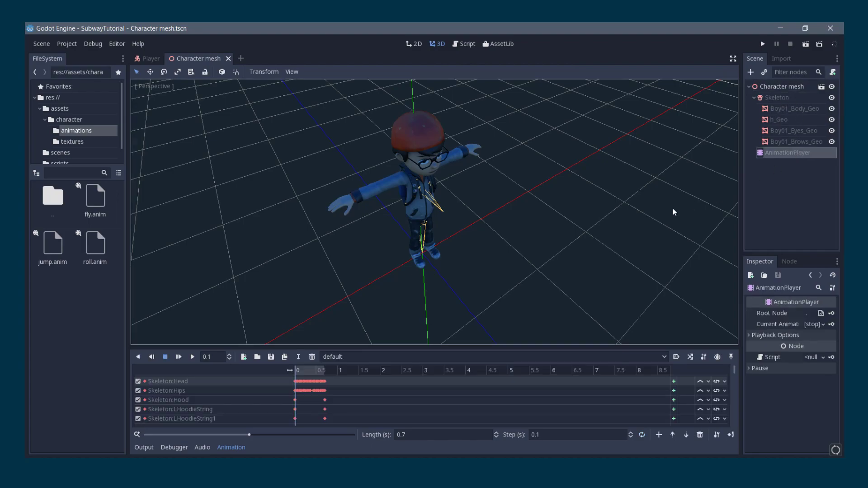
left_click(299, 357)
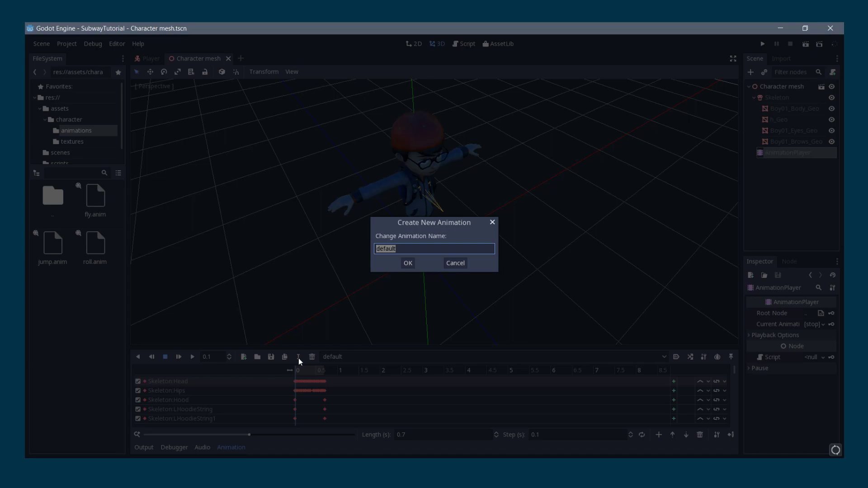
type("run")
left_click(408, 263)
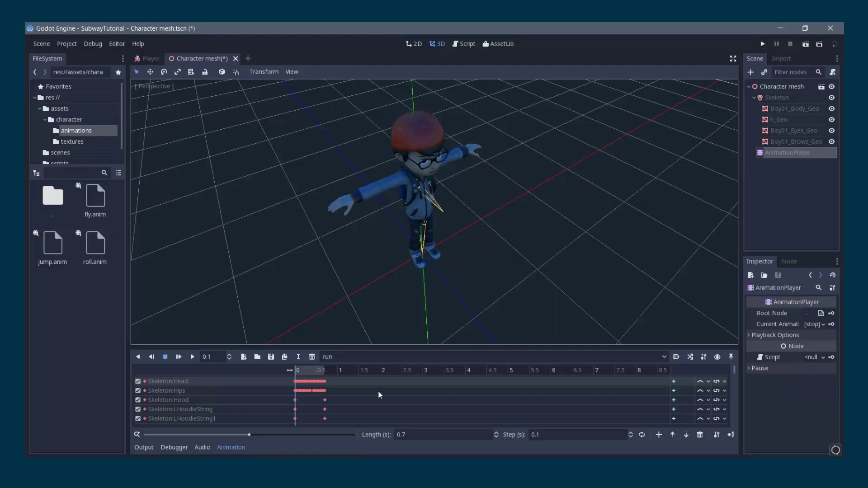
left_click(385, 355)
left_click(384, 356)
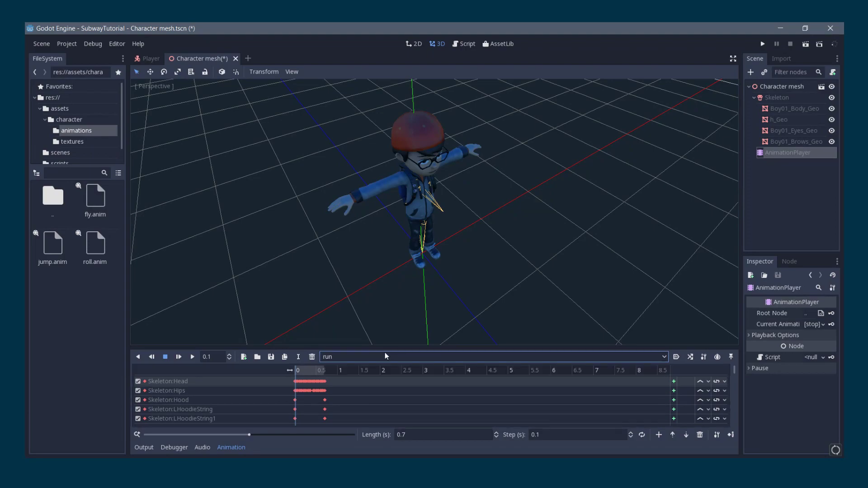
Load jump.anim, roll.anim and fly.anim from res://assets/character/animations into the AnimationPlayer.
left_click(257, 358)
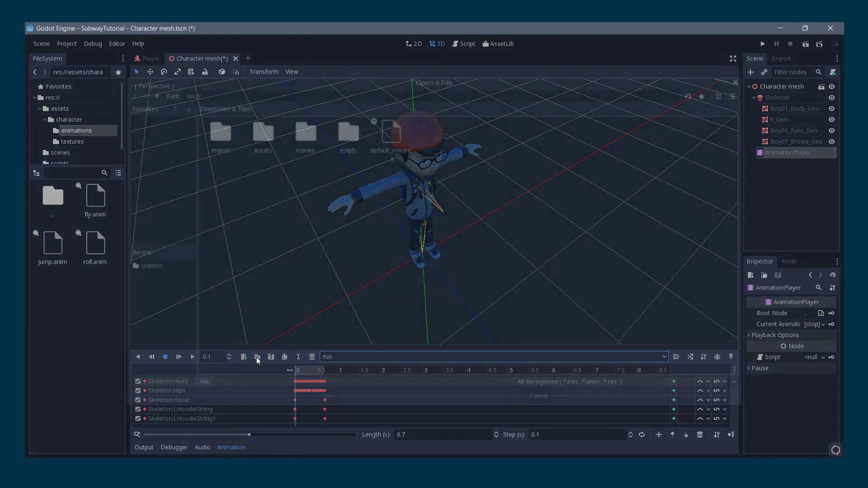
double_click(264, 136)
double_click(230, 134)
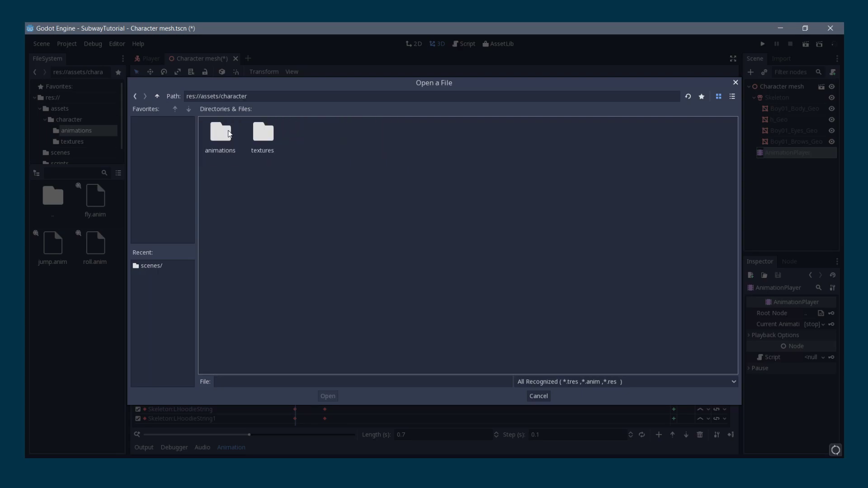
double_click(221, 134)
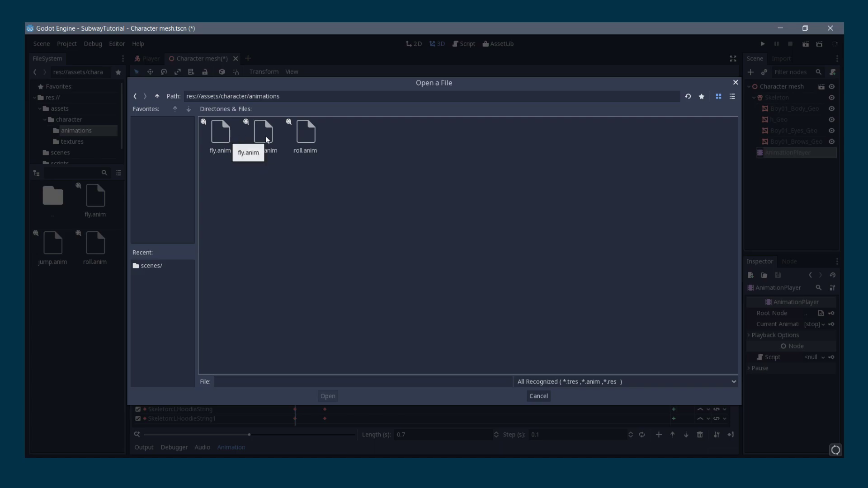
double_click(267, 154)
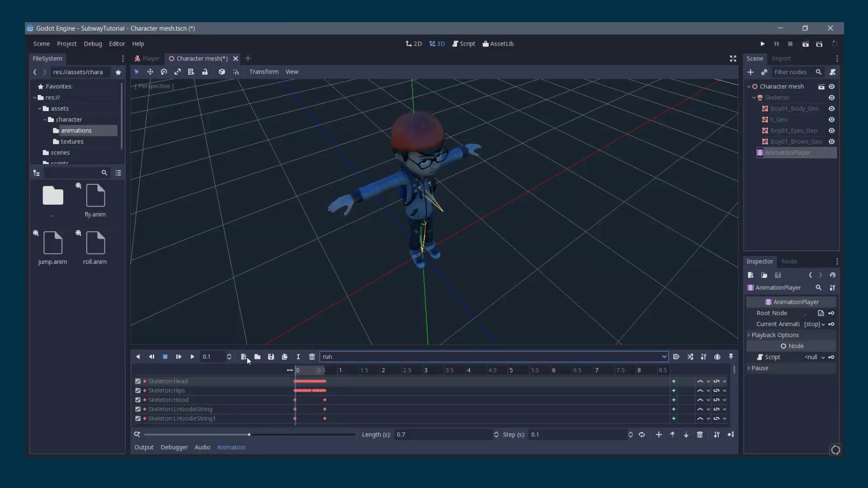
left_click(257, 357)
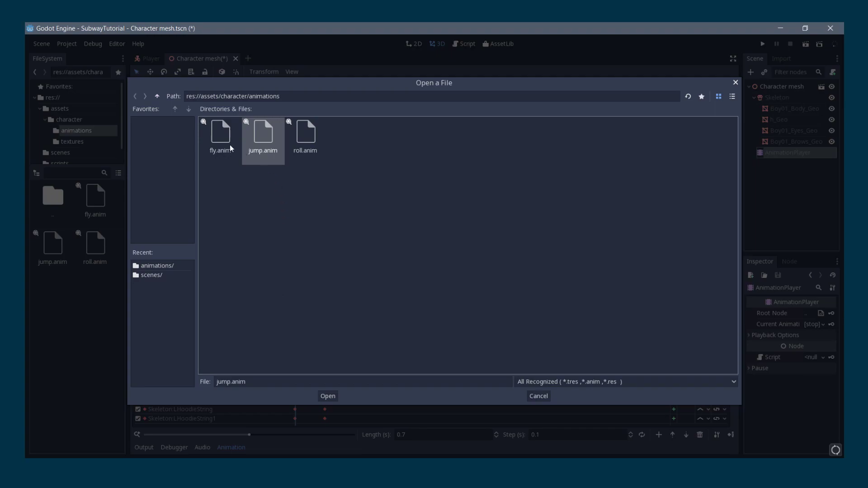
double_click(301, 139)
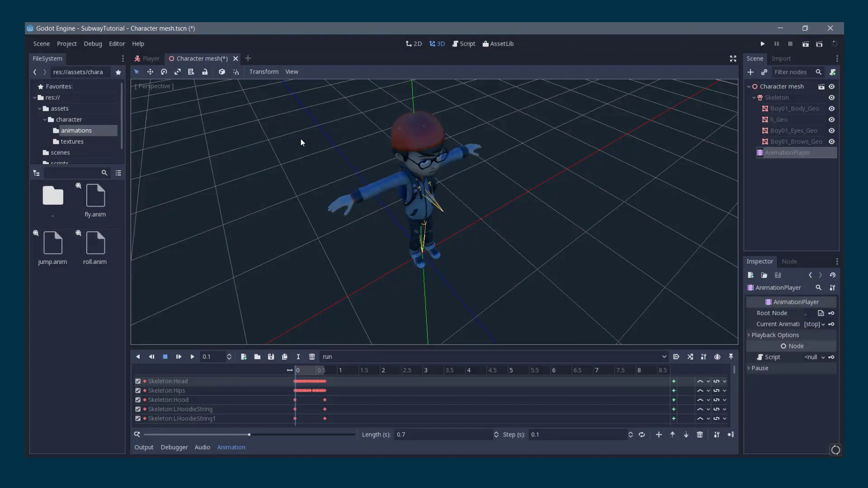
left_click(254, 357)
double_click(223, 148)
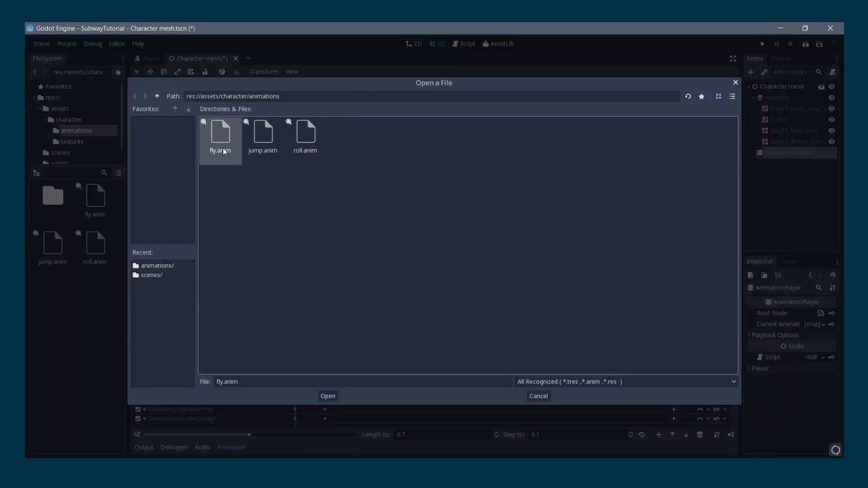
left_click(467, 356)
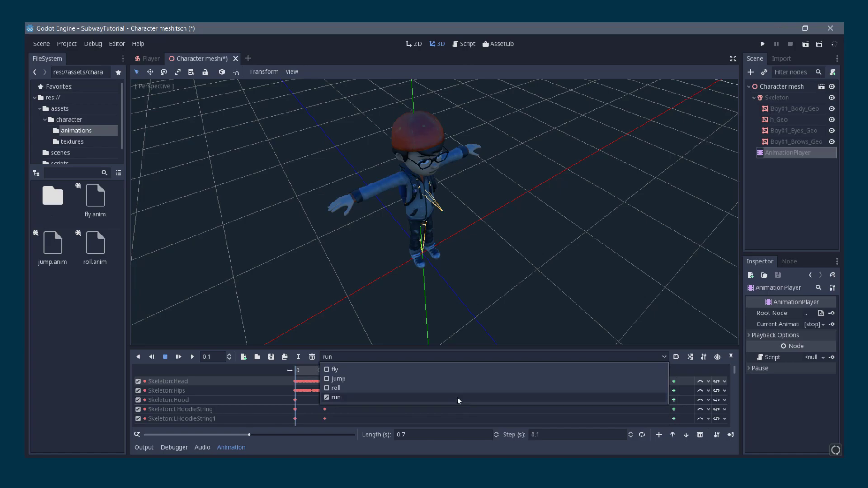
Preview the jump, roll, fly and run animations, then save and close the Character mesh scene.
left_click(455, 382)
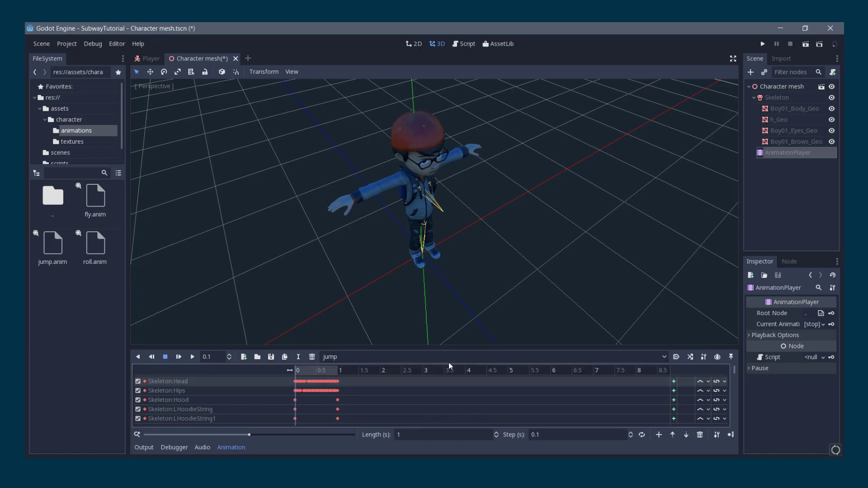
middle_click_drag(370, 212, 429, 197)
left_click(192, 356)
left_click(331, 357)
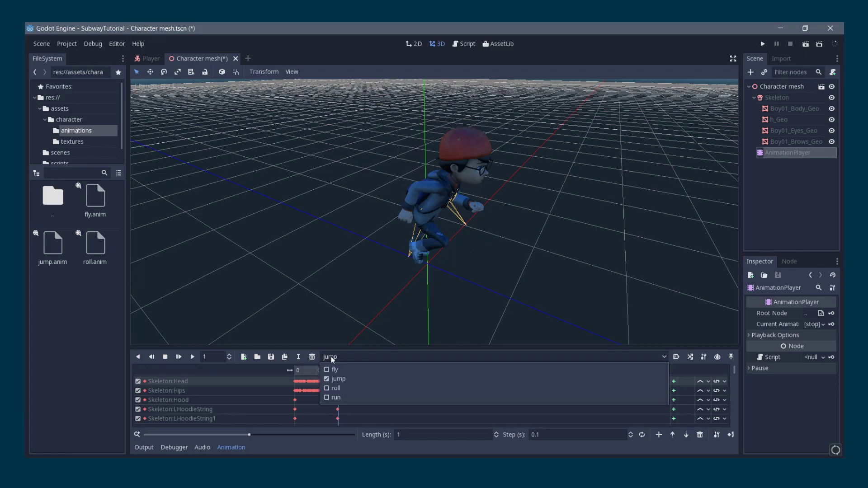
left_click(339, 388)
left_click(194, 357)
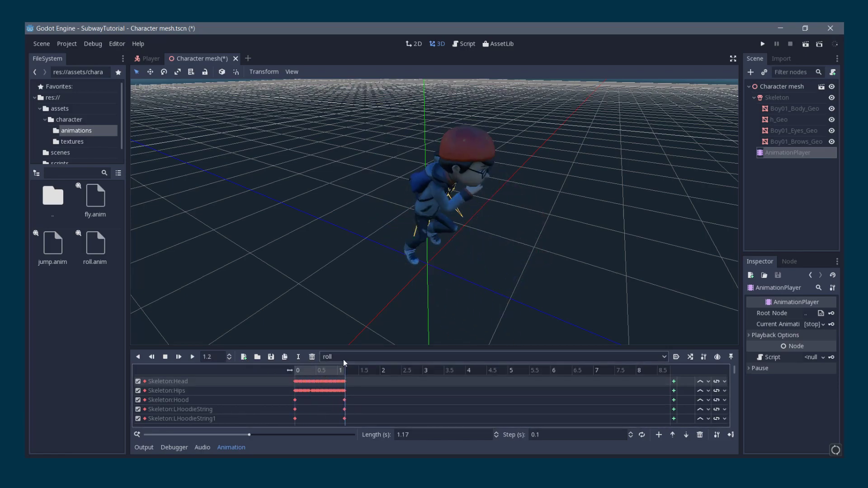
left_click(343, 357)
left_click(335, 370)
left_click(193, 357)
left_click(399, 357)
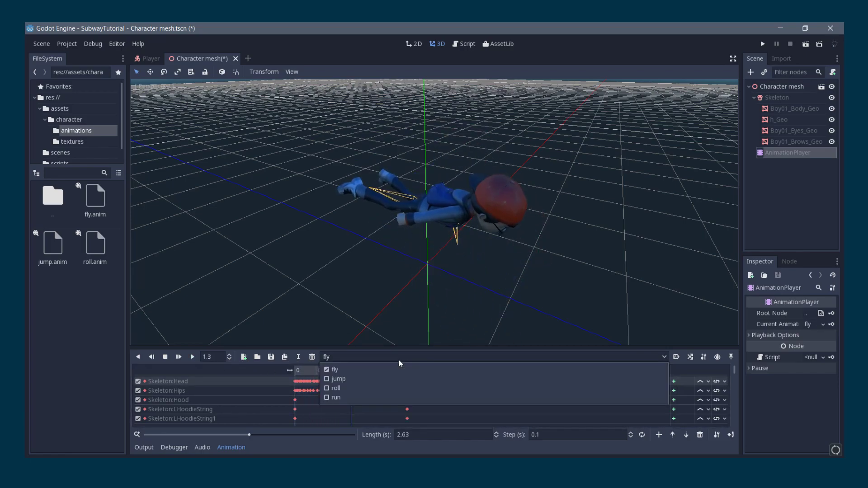
left_click(380, 396)
left_click(194, 357)
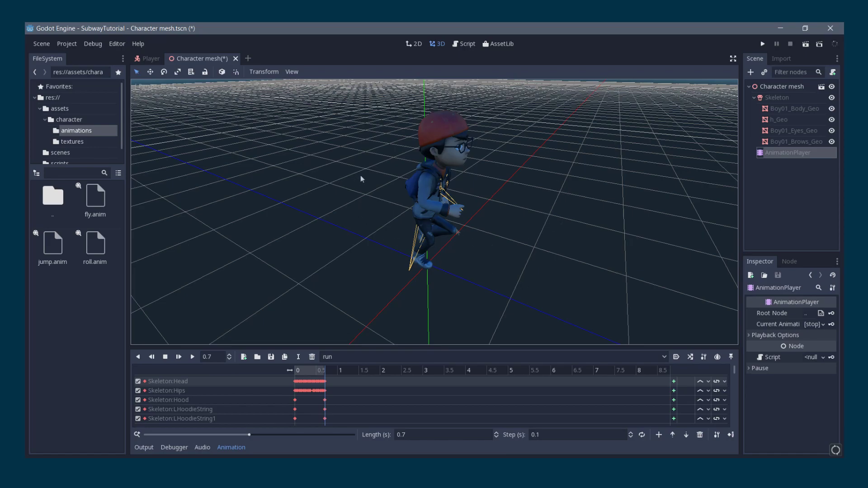
key("ctrl+s")
left_click(229, 58)
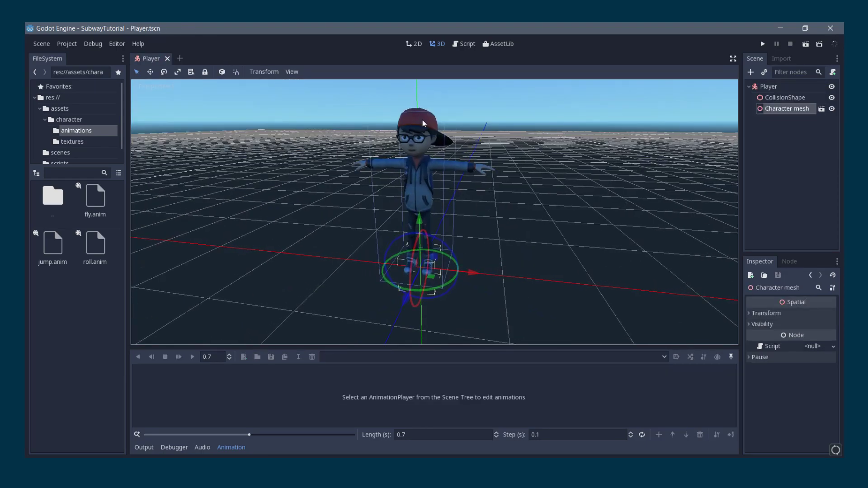